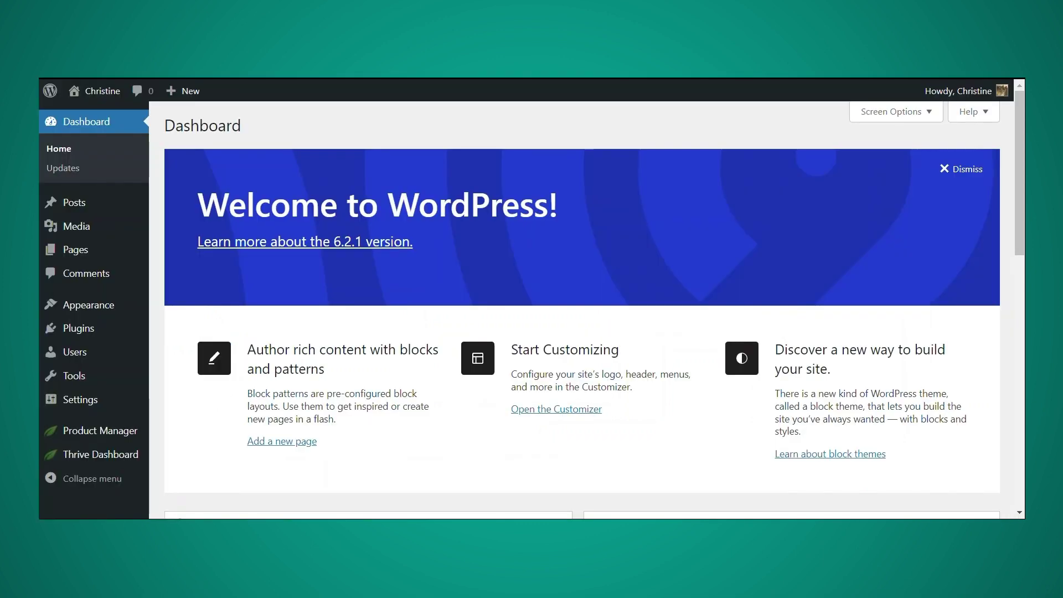
Go to Plugins > Add New to show the featured plugins list.
{"action": "mouse_move", "coordinate": [130, 330]}
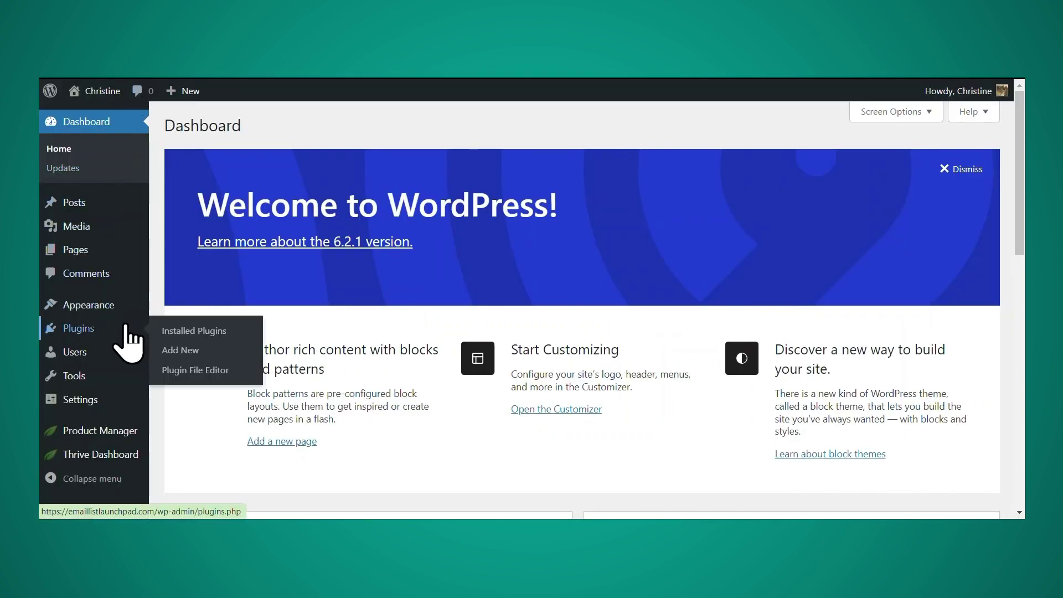
{"action": "left_click", "coordinate": [166, 354]}
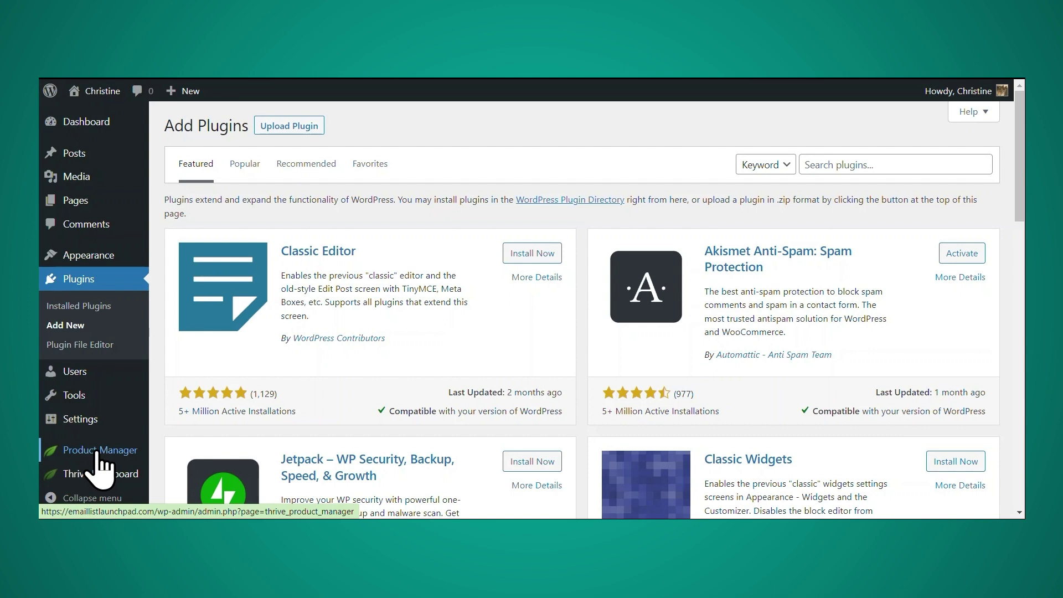
In Thrive Product Manager, tick Install Theme for Thrive Theme Builder.
{"action": "left_click", "coordinate": [97, 464]}
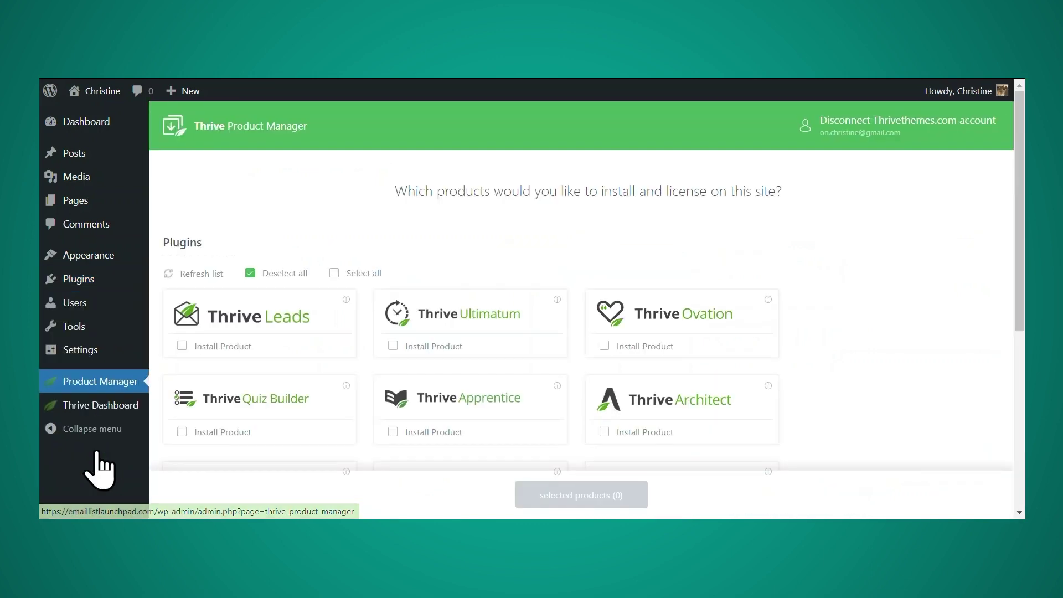
{"action": "scroll", "coordinate": [812, 301], "scroll_direction": "down", "scroll_amount": 6}
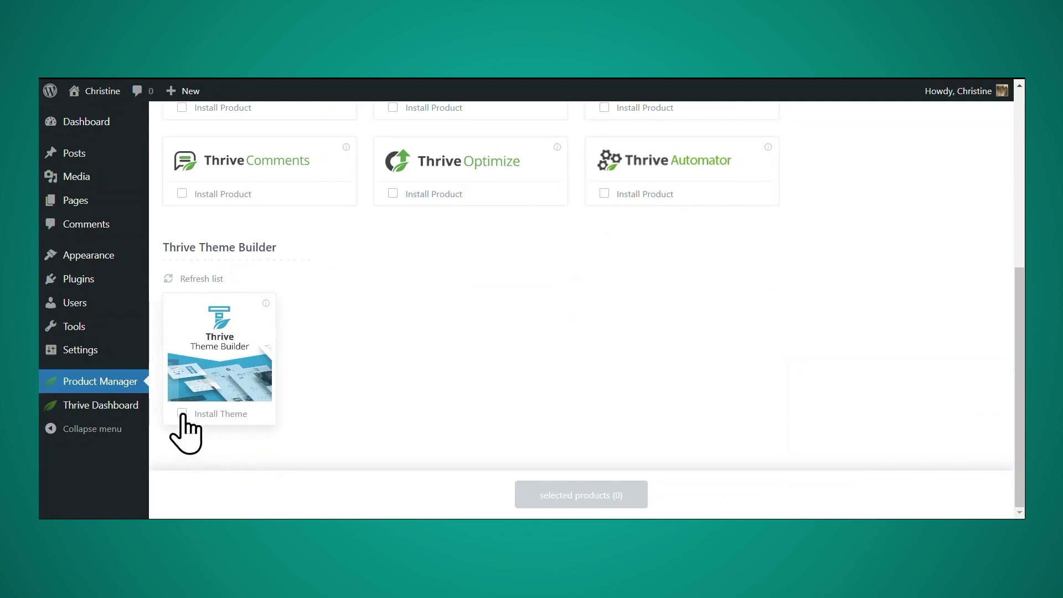
{"action": "left_click", "coordinate": [182, 414]}
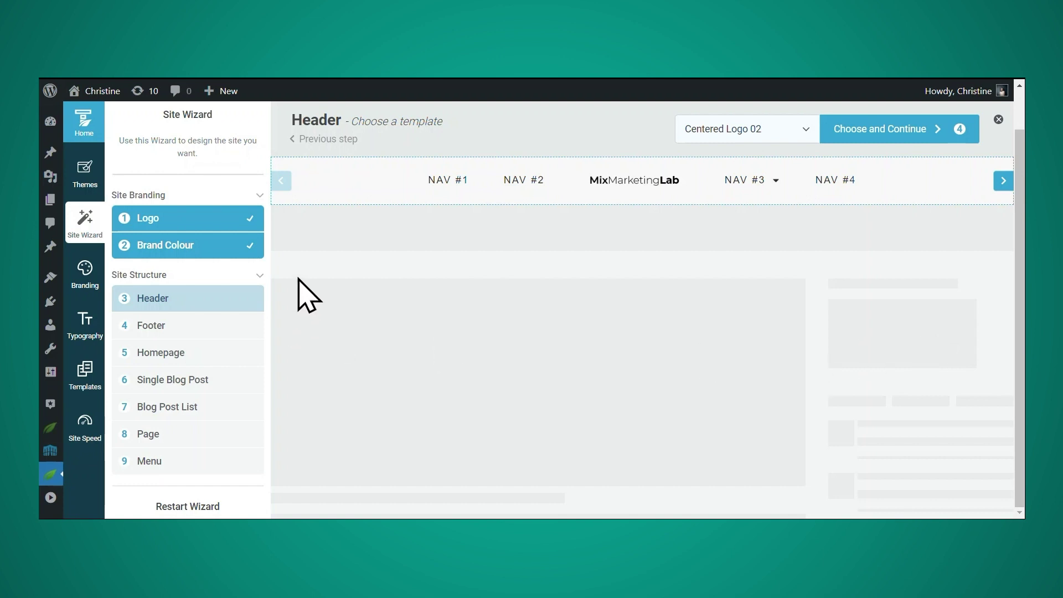
Mark the Logo and Brand Colour steps done and choose the Centered Logo 03 header template.
{"action": "left_click", "coordinate": [190, 222]}
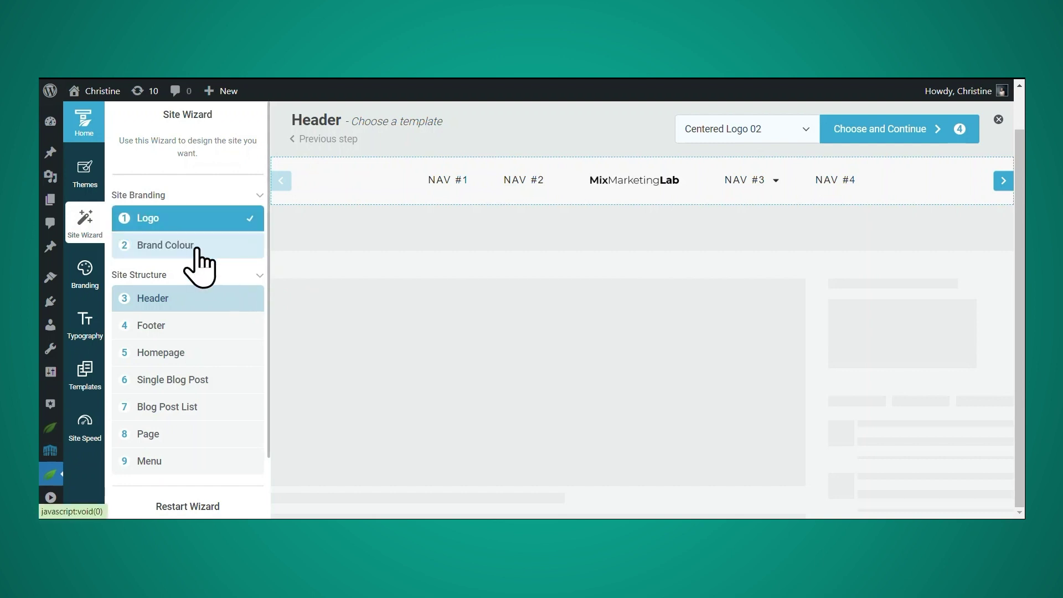
{"action": "left_click", "coordinate": [197, 249]}
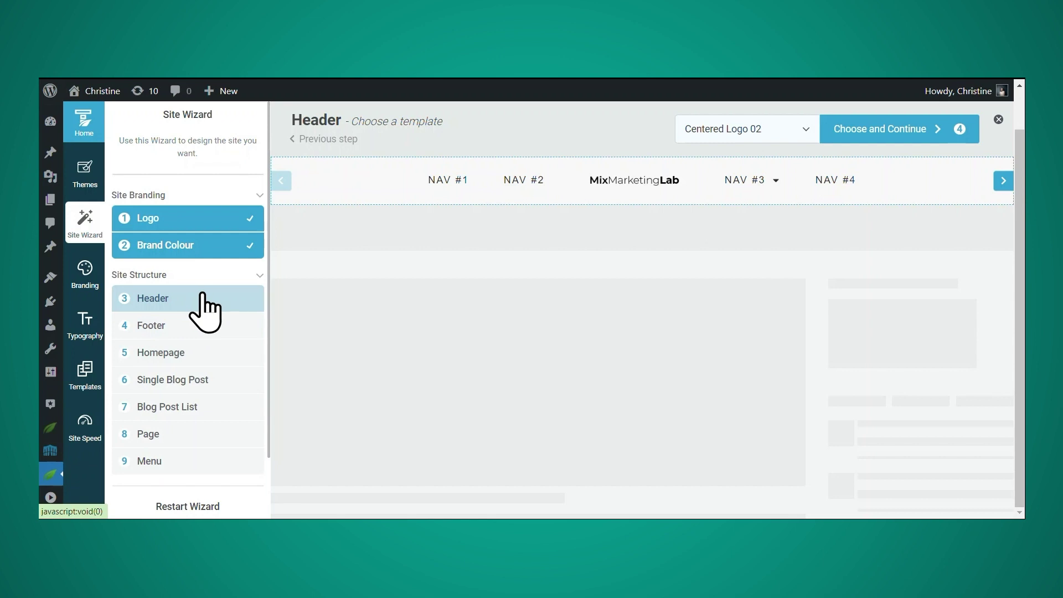
{"action": "left_click", "coordinate": [801, 133]}
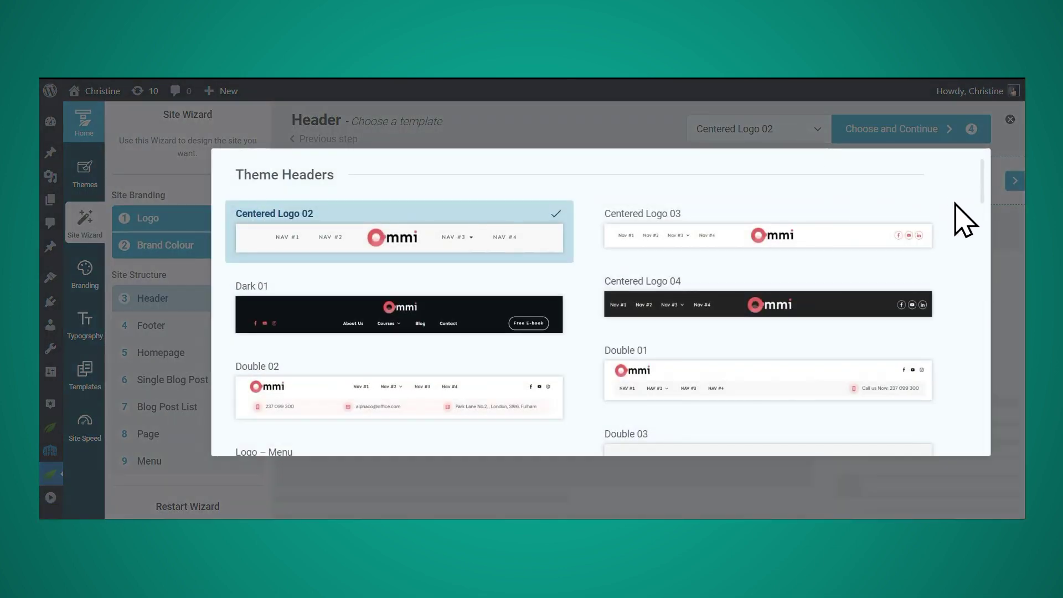
{"action": "scroll", "coordinate": [955, 210], "scroll_direction": "down", "scroll_amount": 5}
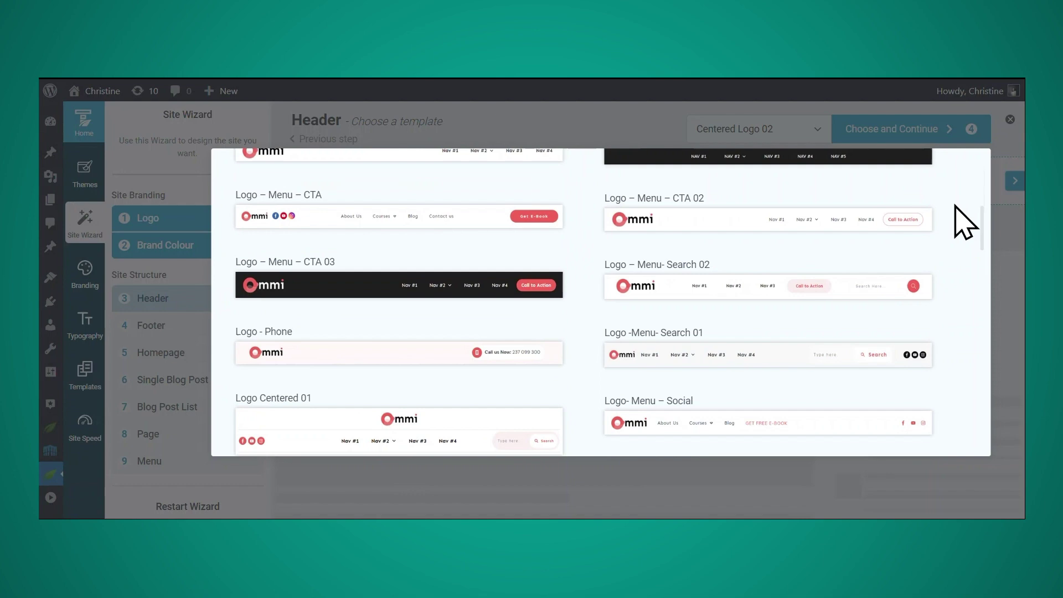
{"action": "scroll", "coordinate": [955, 219], "scroll_direction": "down", "scroll_amount": 2}
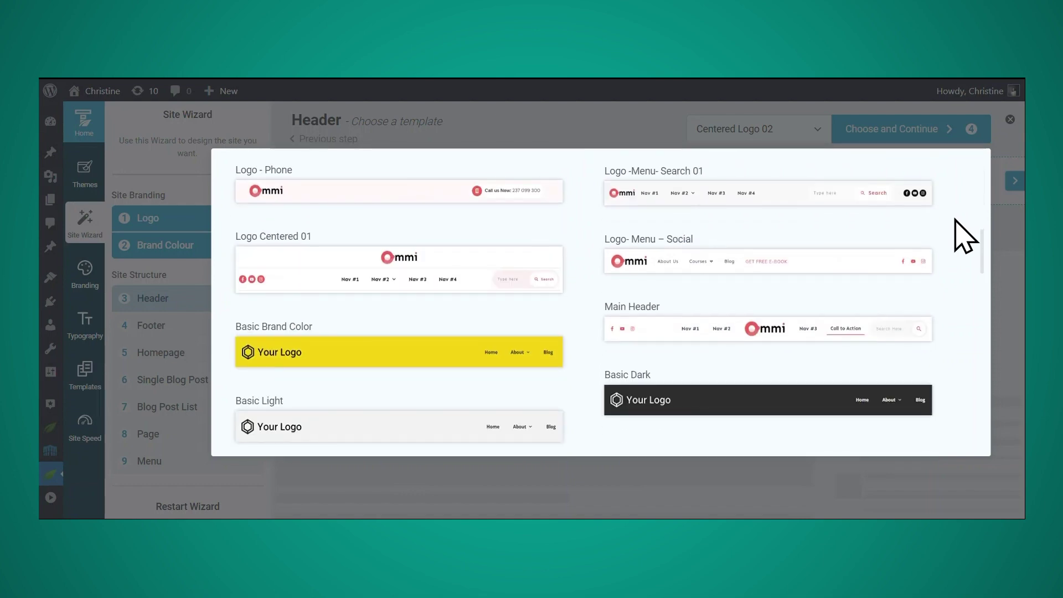
{"action": "scroll", "coordinate": [966, 236], "scroll_direction": "down", "scroll_amount": 3}
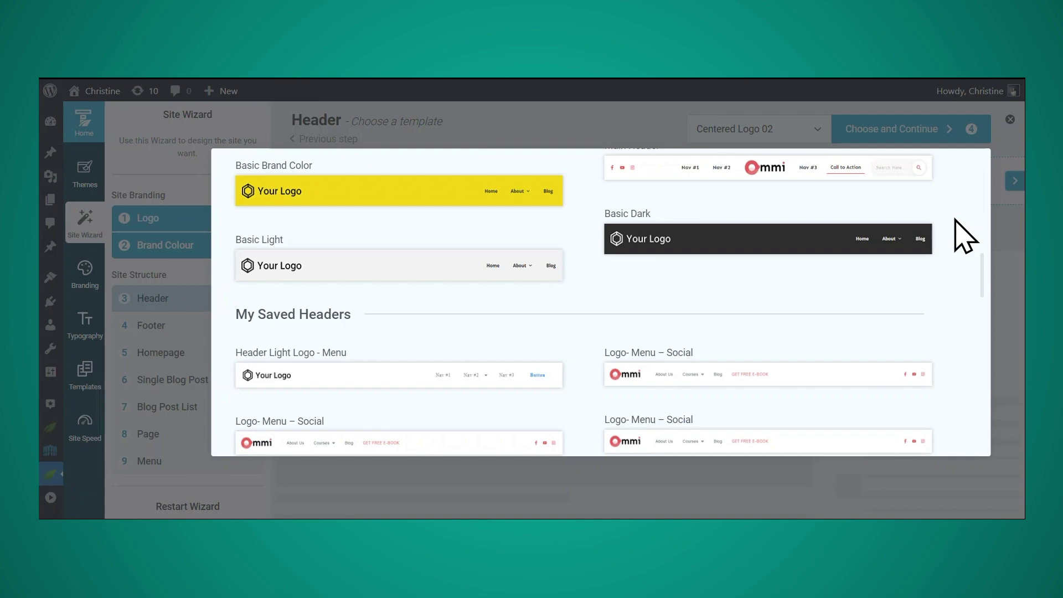
{"action": "scroll", "coordinate": [965, 236], "scroll_direction": "up", "scroll_amount": 6}
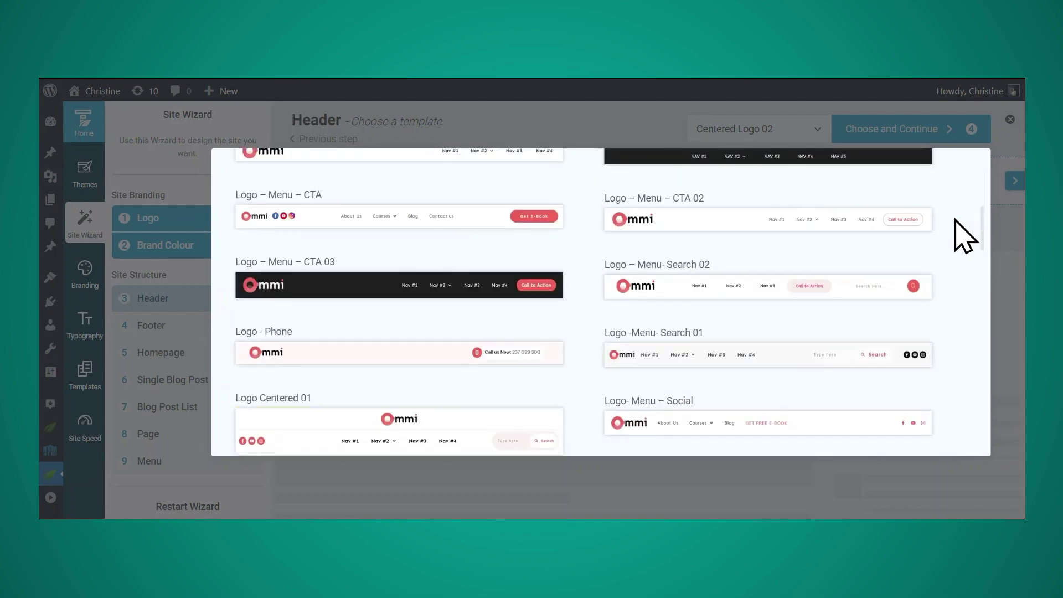
{"action": "scroll", "coordinate": [965, 236], "scroll_direction": "up", "scroll_amount": 5}
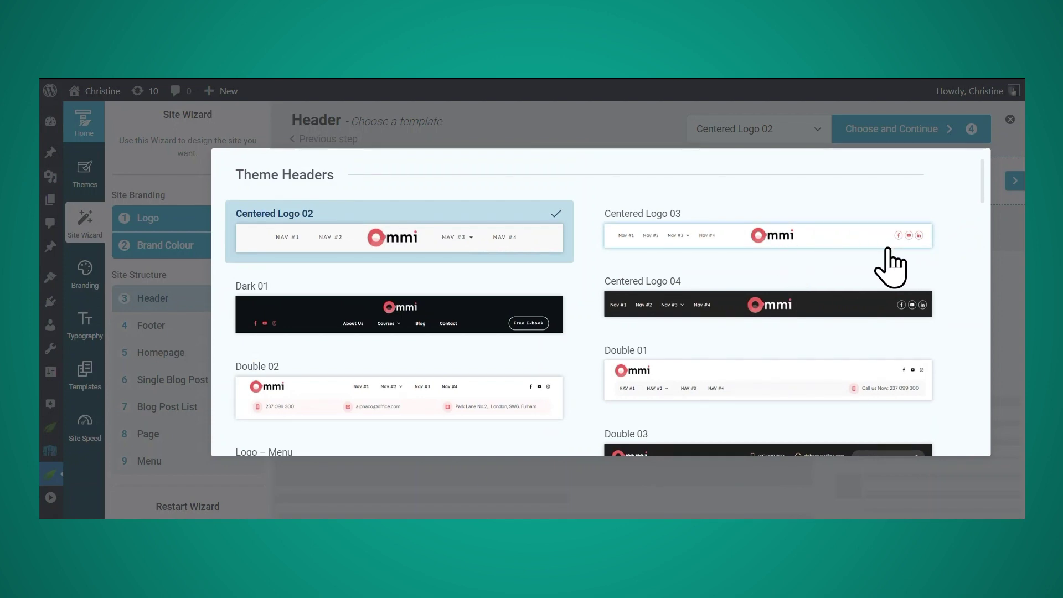
{"action": "left_click", "coordinate": [841, 239]}
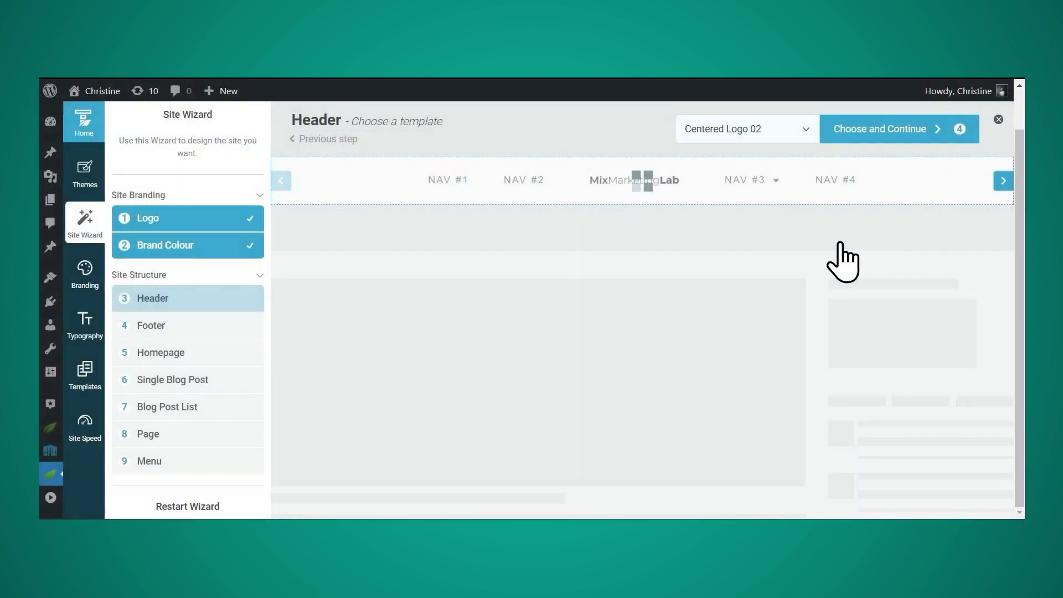
Confirm the header choice and bring up the Theme Templates list.
{"action": "left_click", "coordinate": [861, 133]}
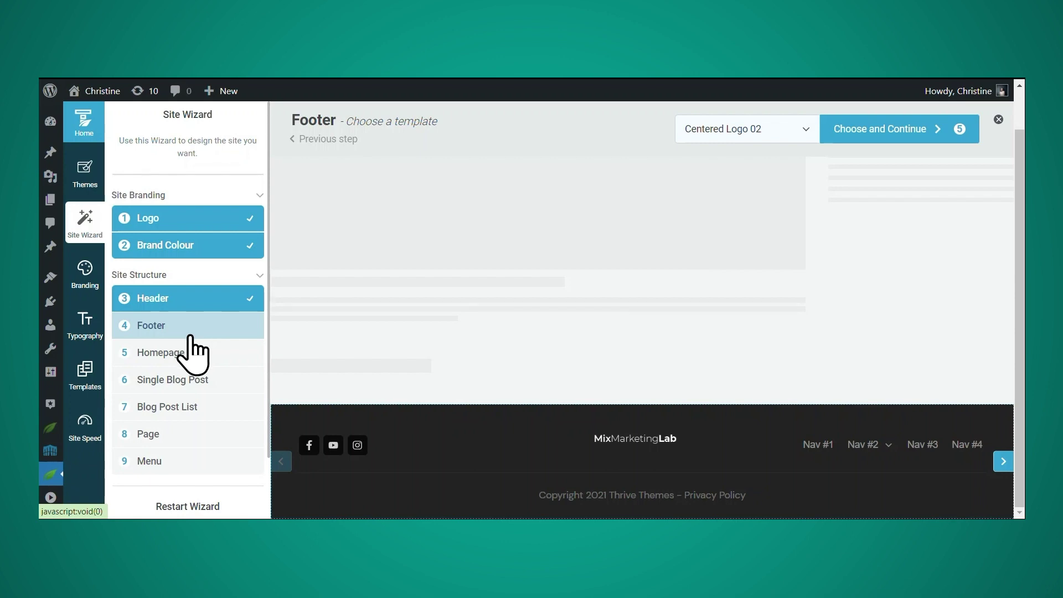
{"action": "left_click", "coordinate": [86, 383]}
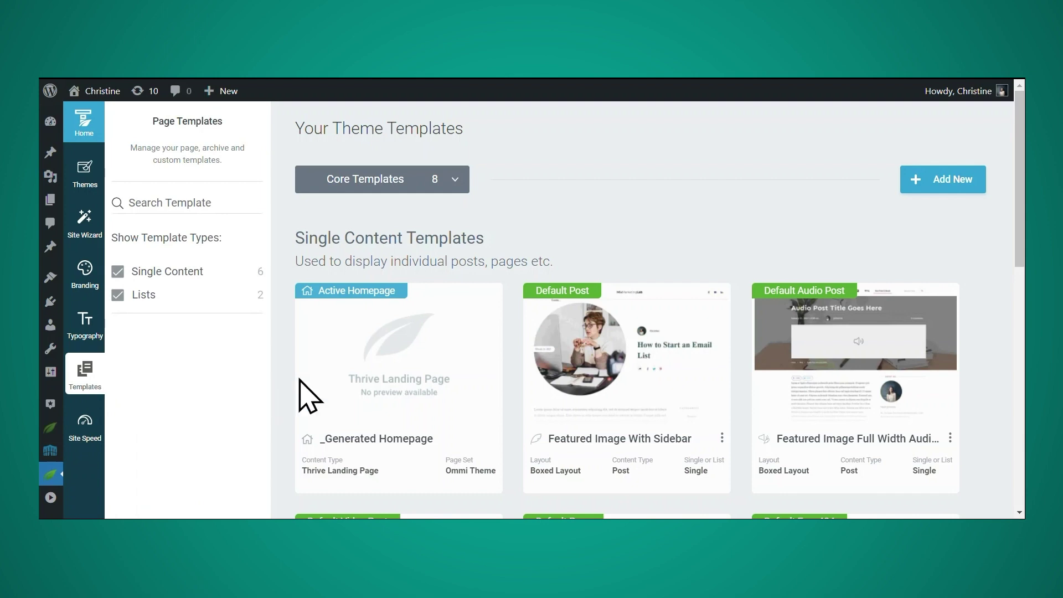
{"action": "mouse_move", "coordinate": [399, 357]}
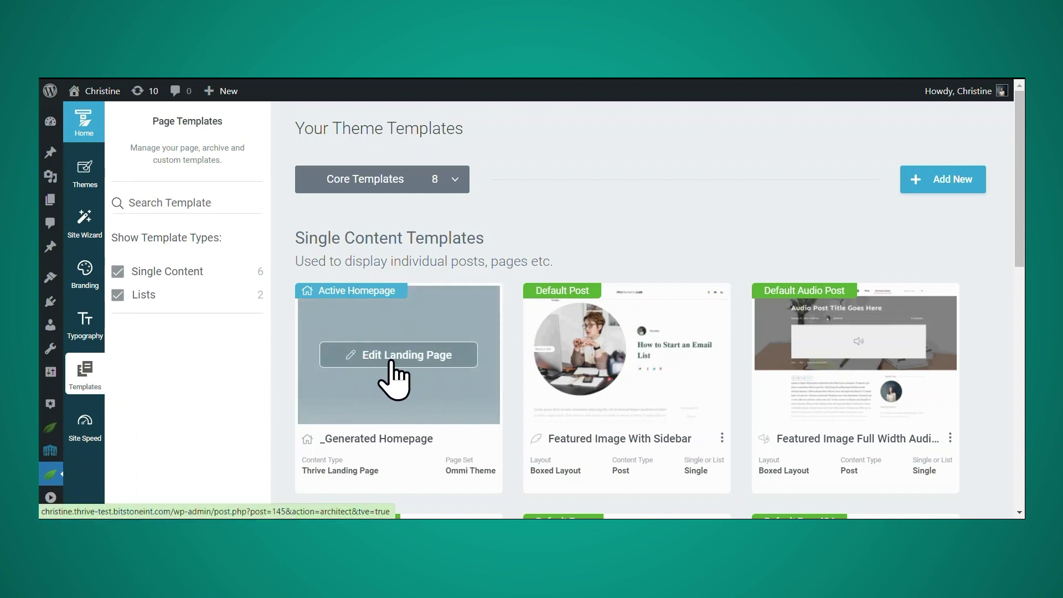
Open _Generated Homepage in Thrive Architect and look through the page.
{"action": "left_click", "coordinate": [393, 357]}
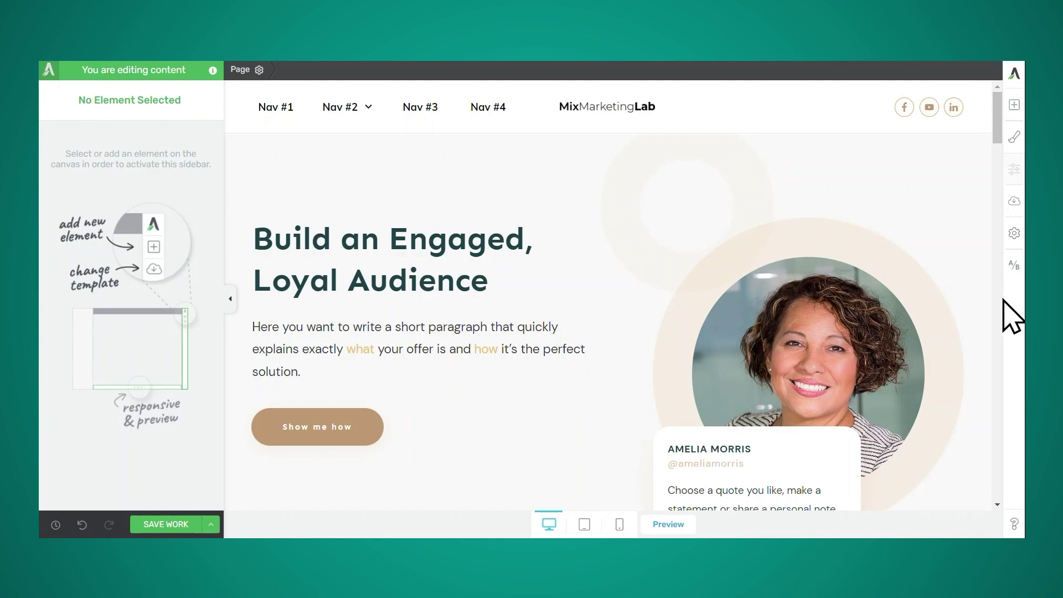
{"action": "scroll", "coordinate": [913, 228], "scroll_direction": "down", "scroll_amount": 5}
{"action": "scroll", "coordinate": [913, 228], "scroll_direction": "down", "scroll_amount": 13}
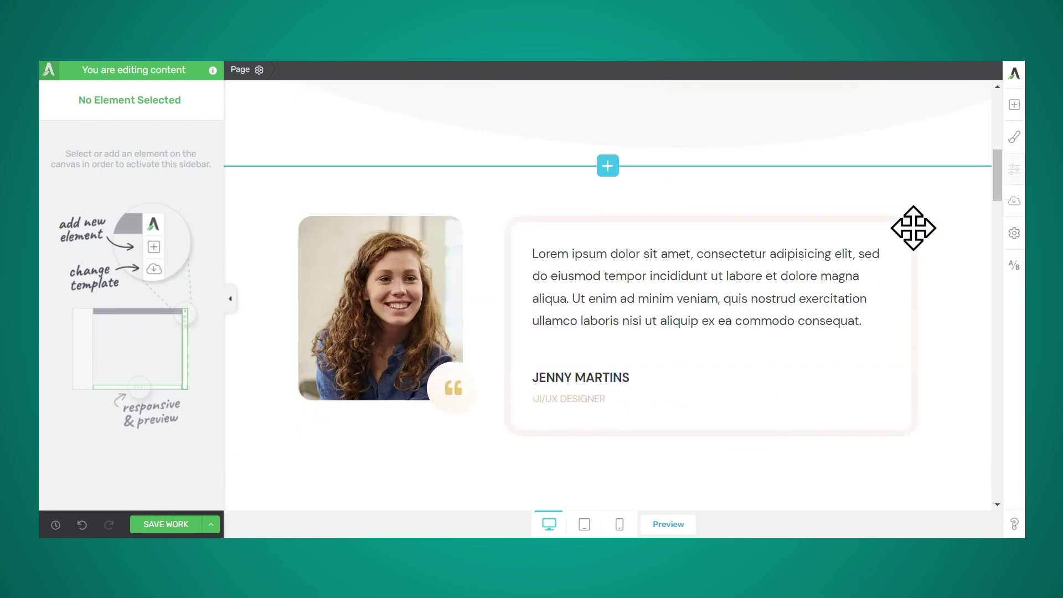
{"action": "scroll", "coordinate": [914, 228], "scroll_direction": "down", "scroll_amount": 8}
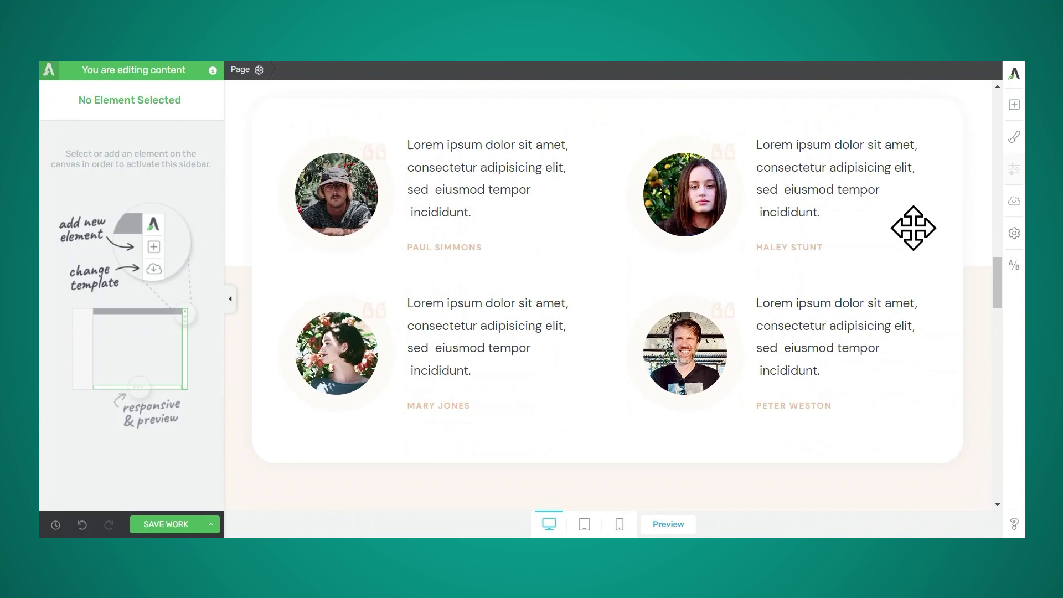
{"action": "scroll", "coordinate": [914, 228], "scroll_direction": "down", "scroll_amount": 8}
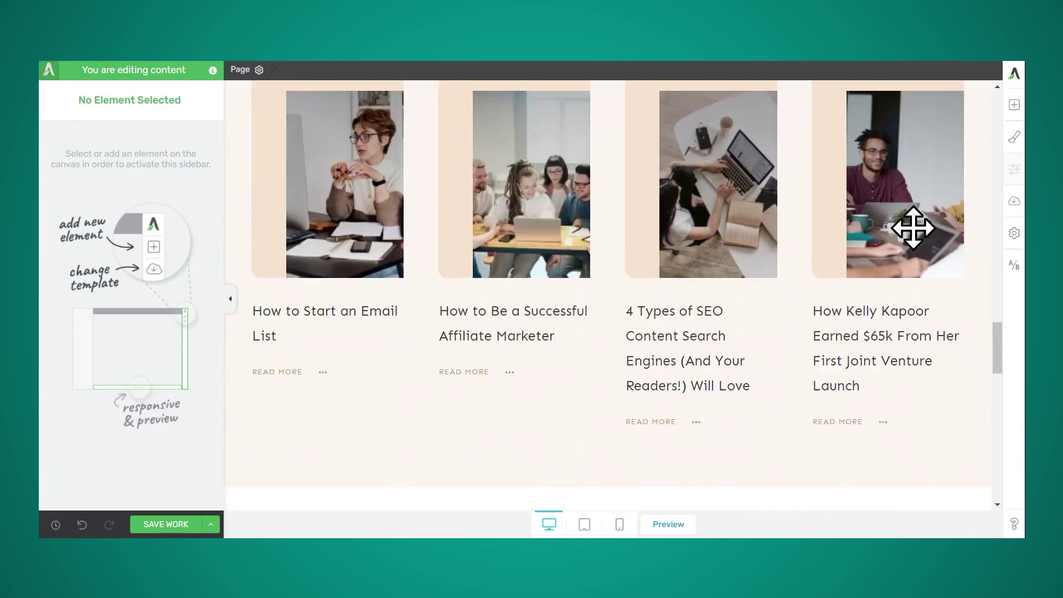
{"action": "scroll", "coordinate": [913, 228], "scroll_direction": "down", "scroll_amount": 6}
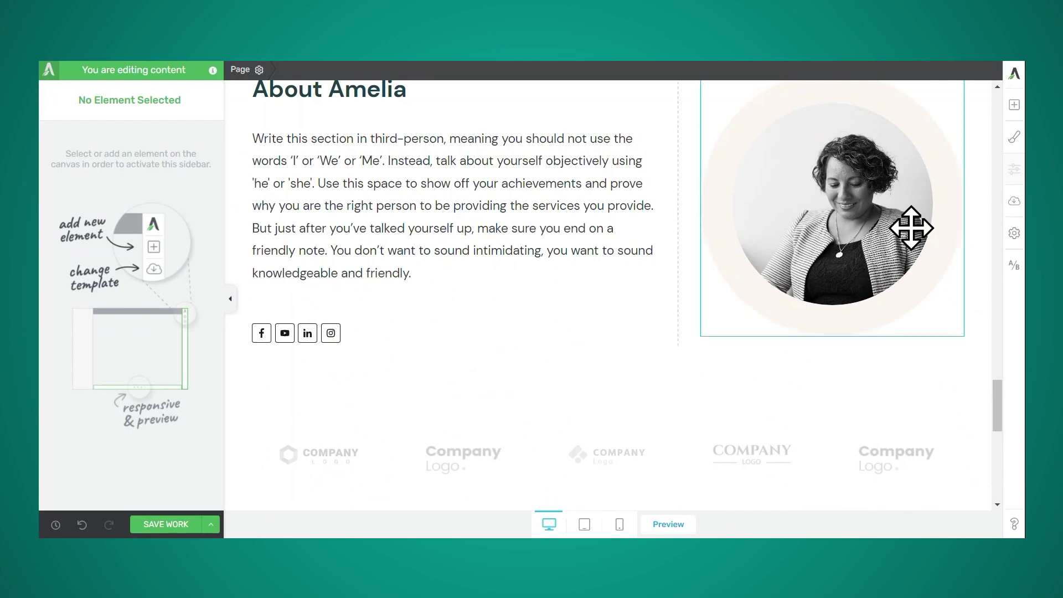
{"action": "scroll", "coordinate": [911, 228], "scroll_direction": "up", "scroll_amount": 3}
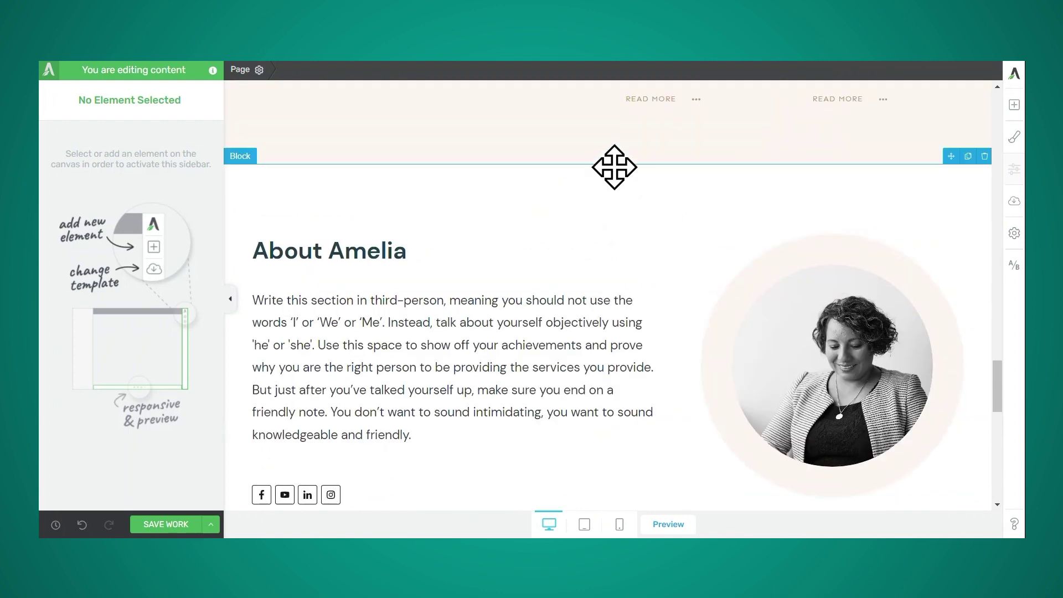
{"action": "left_click", "coordinate": [1015, 106]}
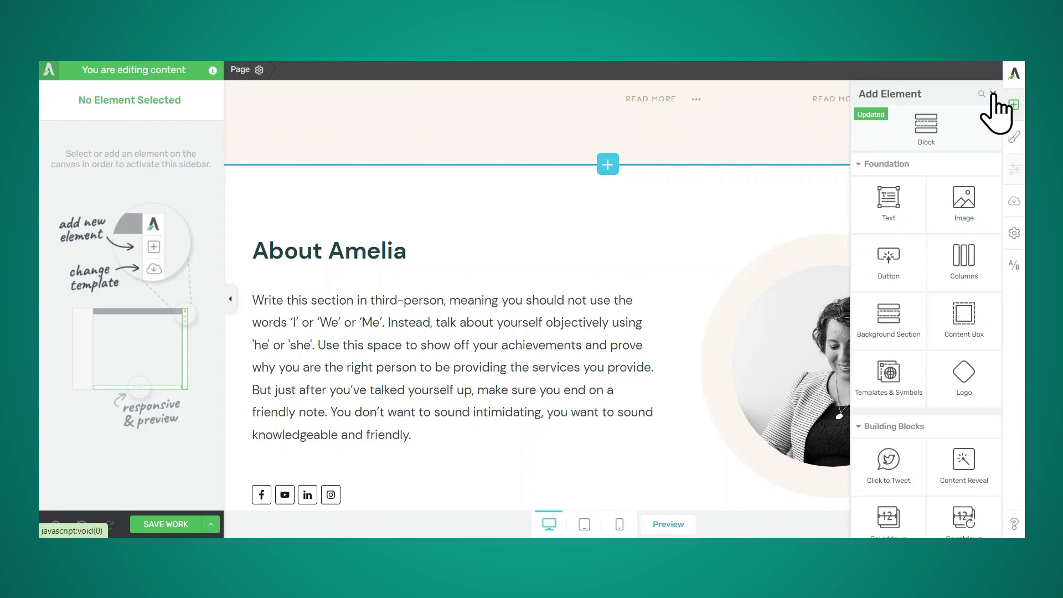
{"action": "left_click", "coordinate": [995, 101]}
Select the MixMarketingLab header and put it into header edit mode.
{"action": "scroll", "coordinate": [959, 195], "scroll_direction": "up", "scroll_amount": 15}
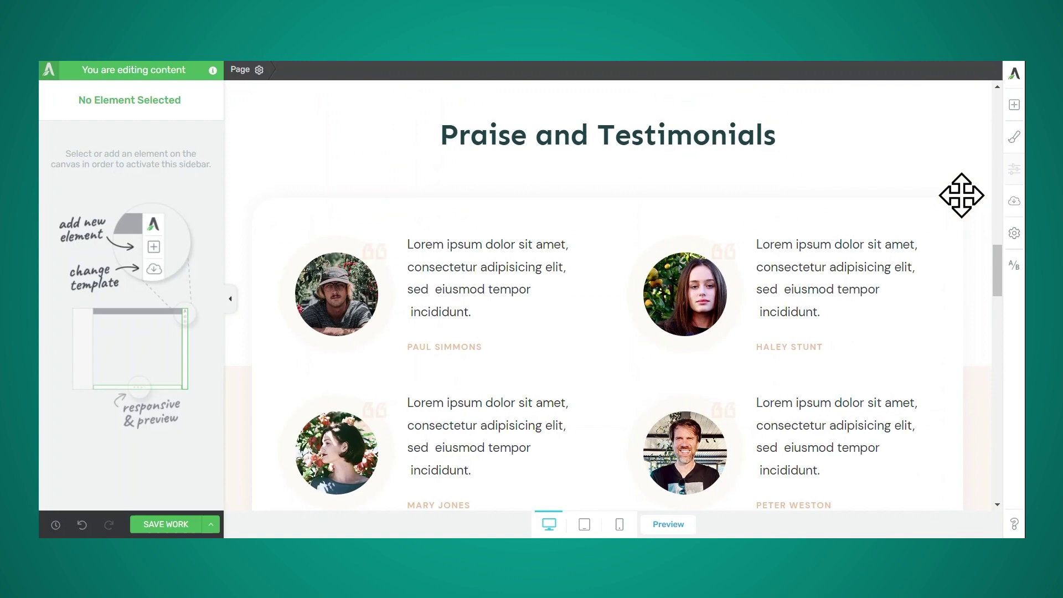
{"action": "scroll", "coordinate": [961, 195], "scroll_direction": "up", "scroll_amount": 3}
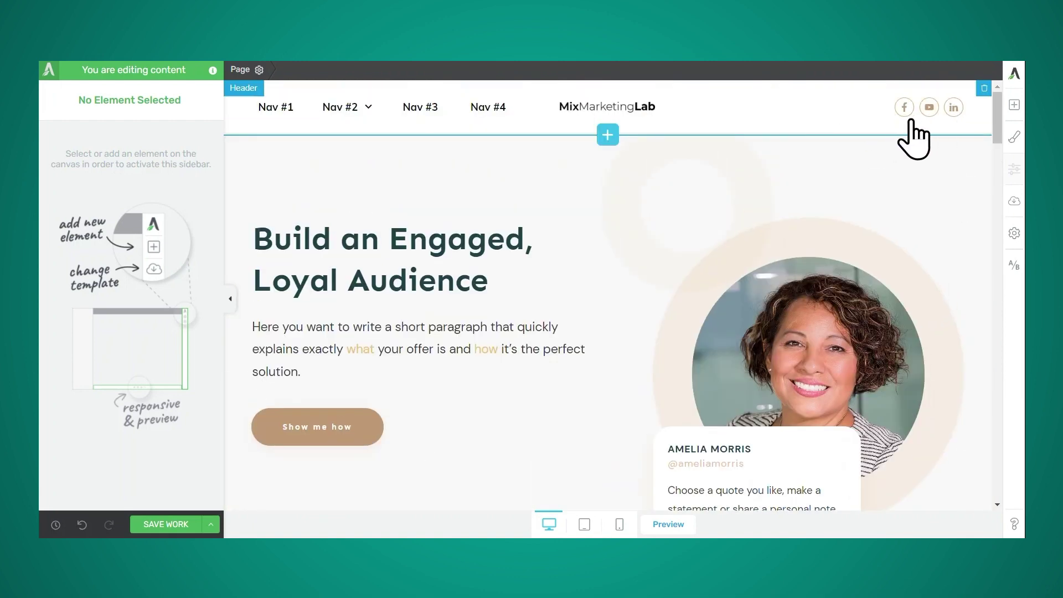
{"action": "left_click", "coordinate": [848, 127]}
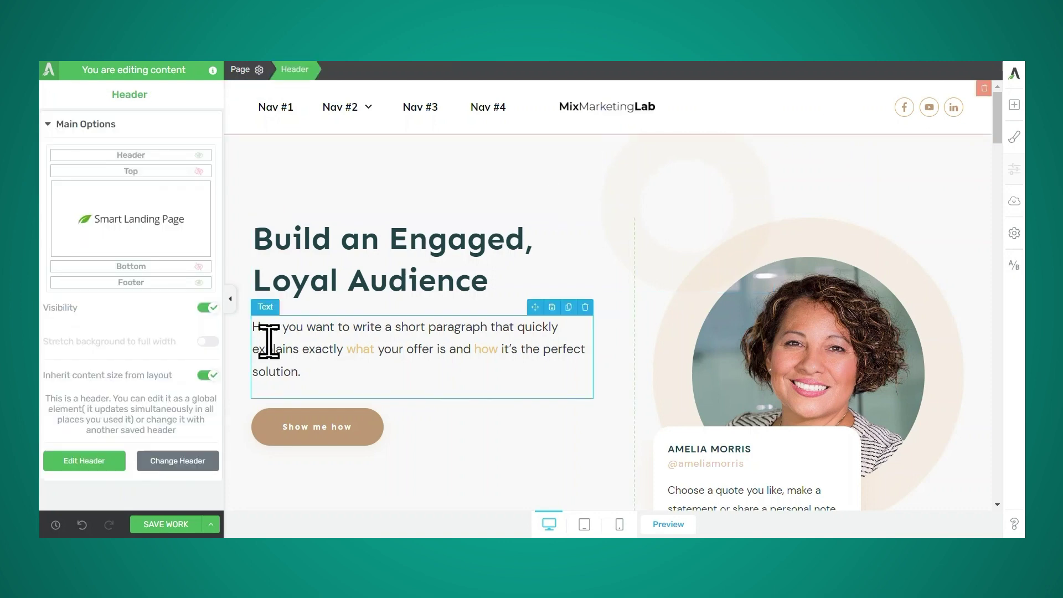
{"action": "left_click", "coordinate": [85, 462]}
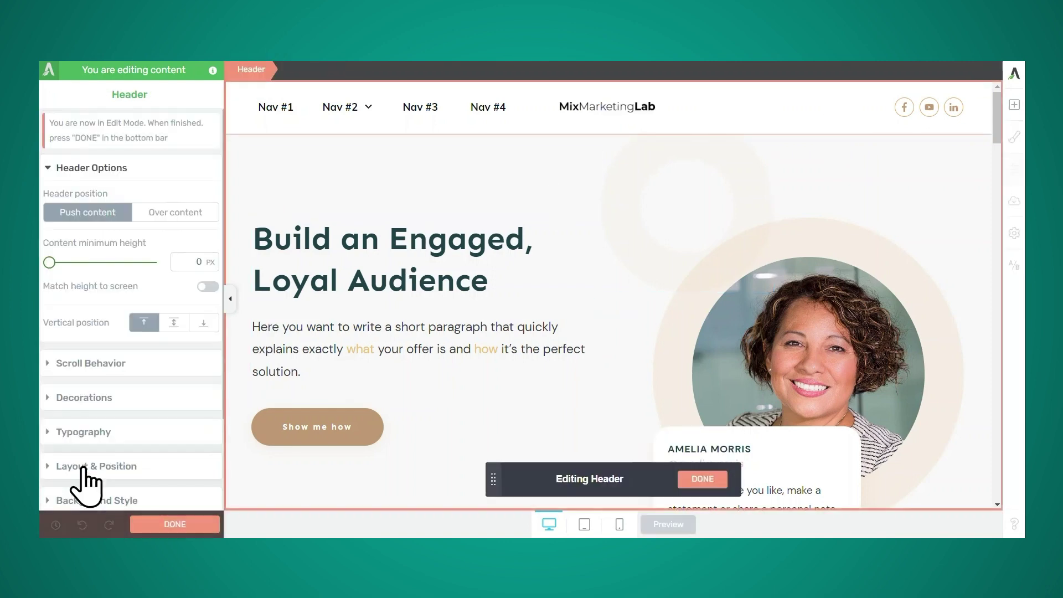
Apply Style 6 brand-coloured circle icons to the header's Social Follow element.
{"action": "left_click", "coordinate": [905, 107]}
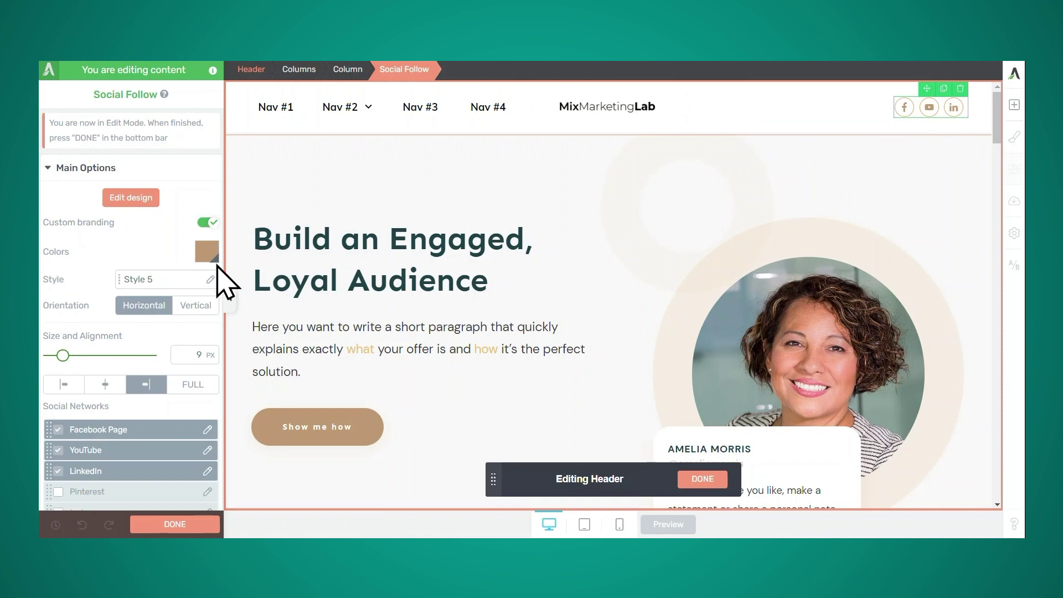
{"action": "left_click", "coordinate": [160, 282]}
{"action": "scroll", "coordinate": [201, 387], "scroll_direction": "down", "scroll_amount": 1}
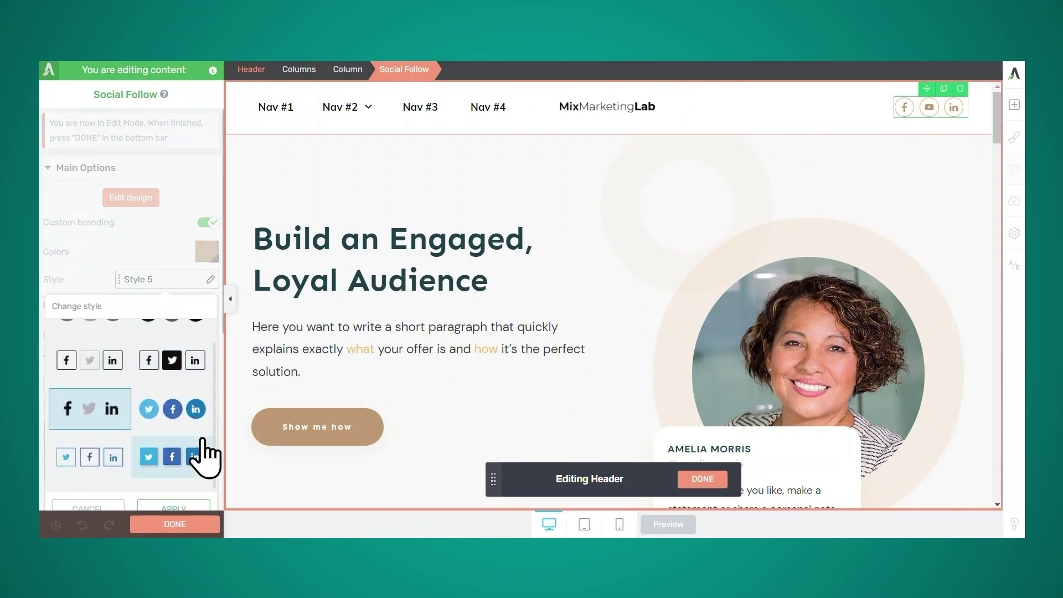
{"action": "left_click", "coordinate": [189, 429]}
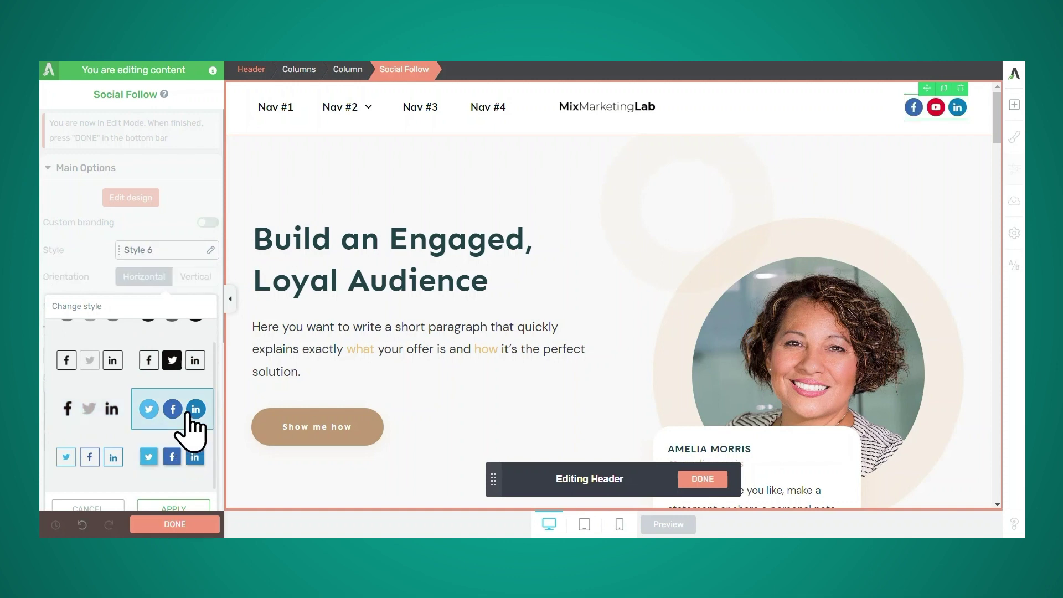
{"action": "left_click", "coordinate": [184, 507]}
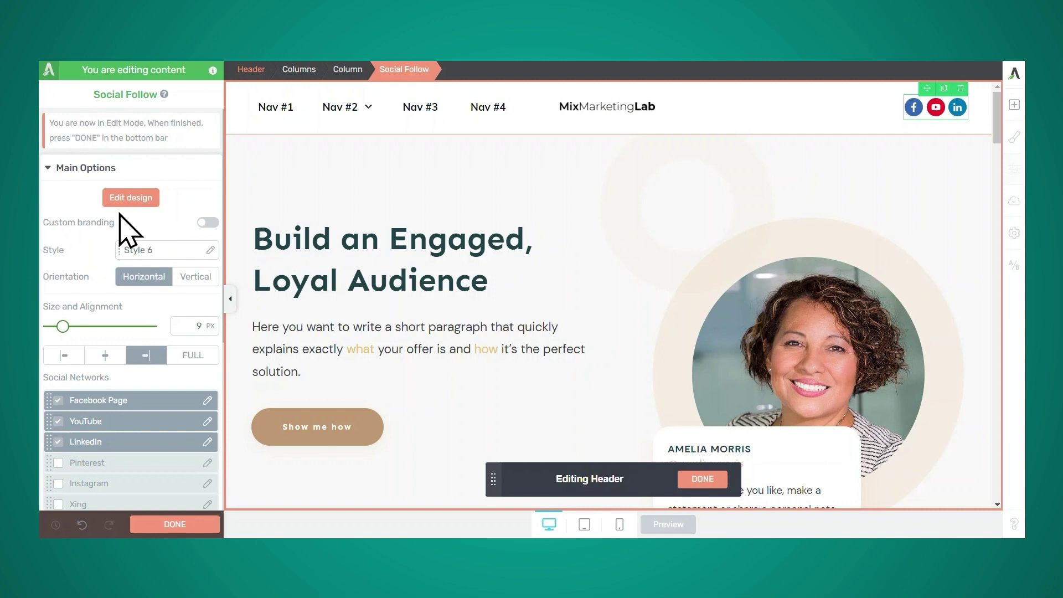
Try Custom branding and vertical orientation, then revert to brand colours in a horizontal row.
{"action": "left_click", "coordinate": [208, 223]}
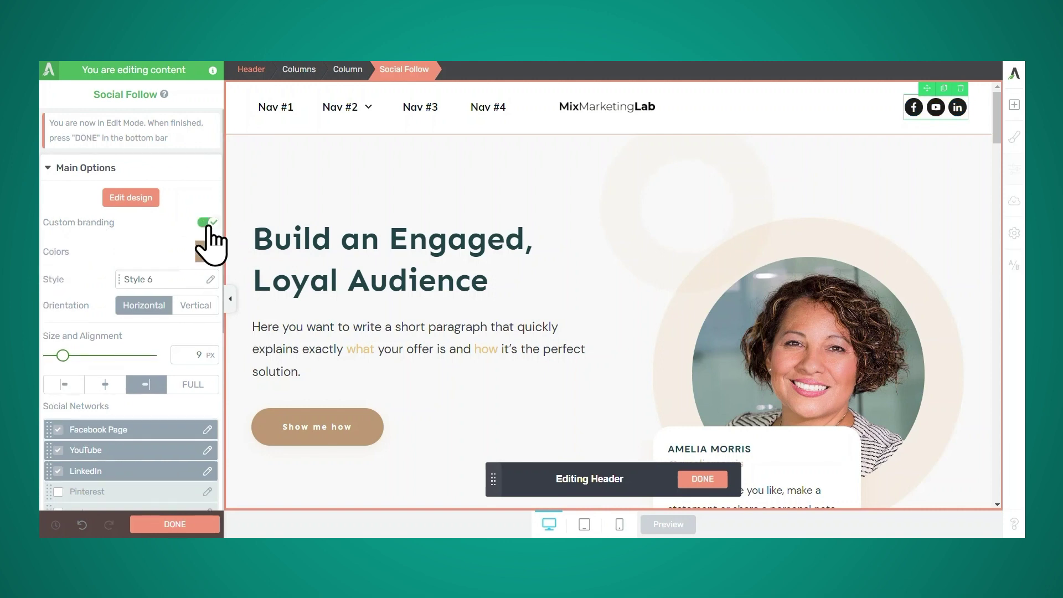
{"action": "left_click", "coordinate": [209, 224]}
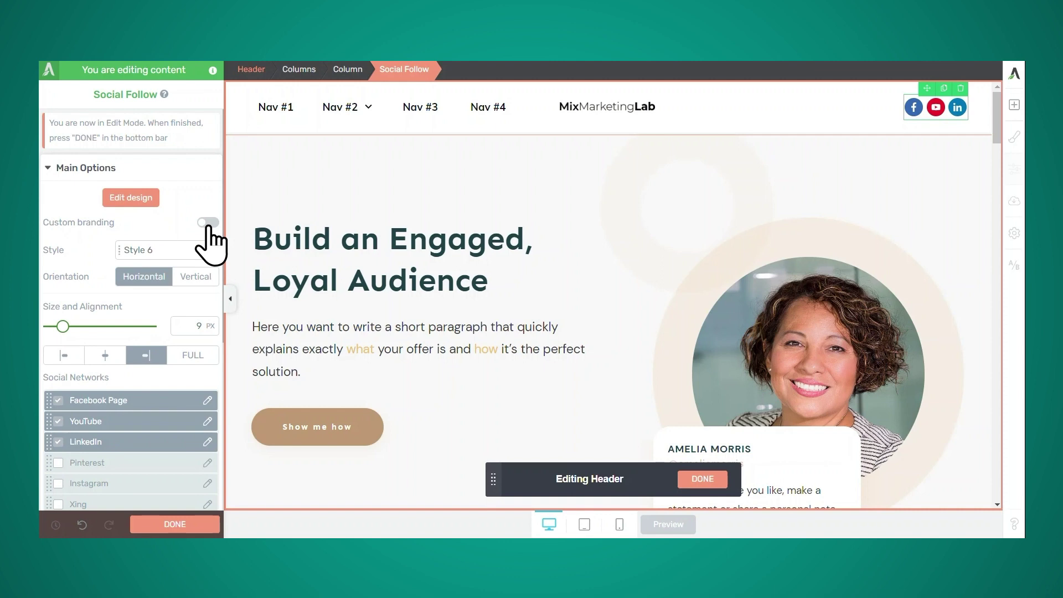
{"action": "left_click", "coordinate": [200, 276]}
{"action": "left_click", "coordinate": [148, 276]}
{"action": "scroll", "coordinate": [128, 396], "scroll_direction": "down", "scroll_amount": 3}
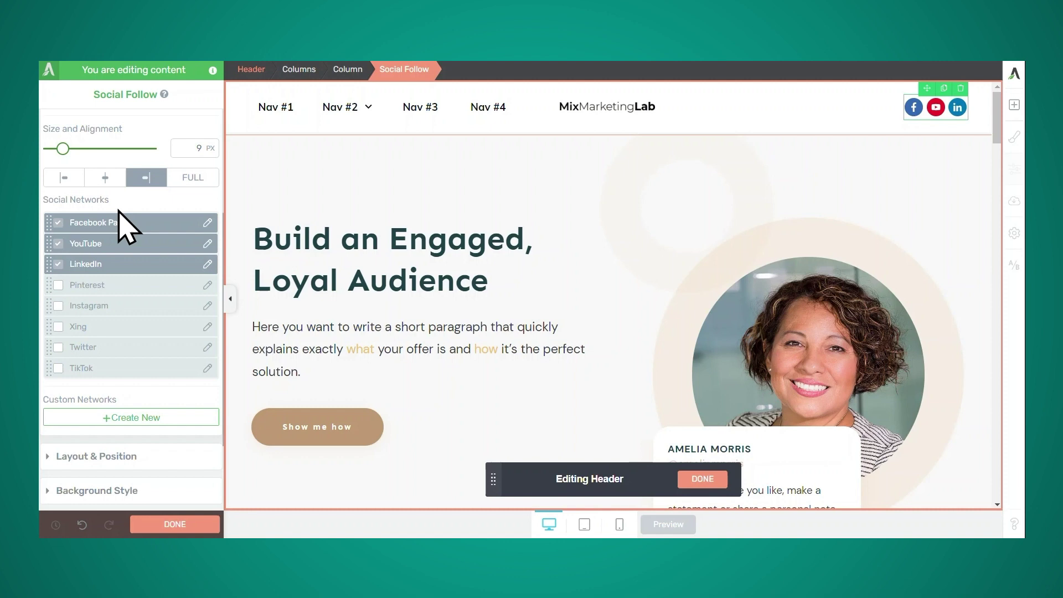
Keep the Facebook Page icon on a dynamic Global Site link after trying a static URL.
{"action": "left_click", "coordinate": [209, 224]}
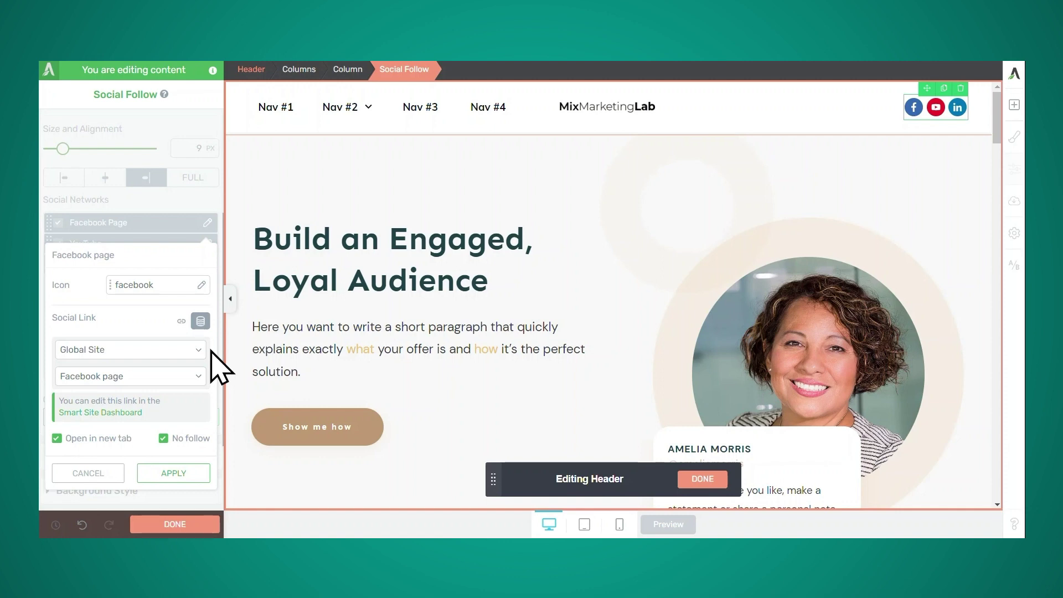
{"action": "left_click", "coordinate": [181, 321]}
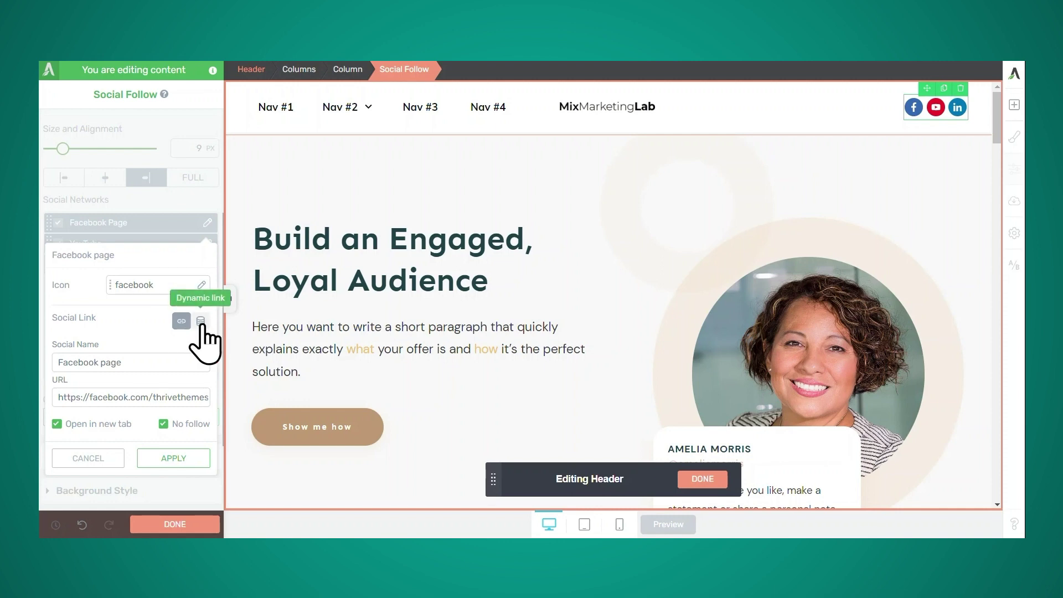
{"action": "left_click", "coordinate": [201, 321]}
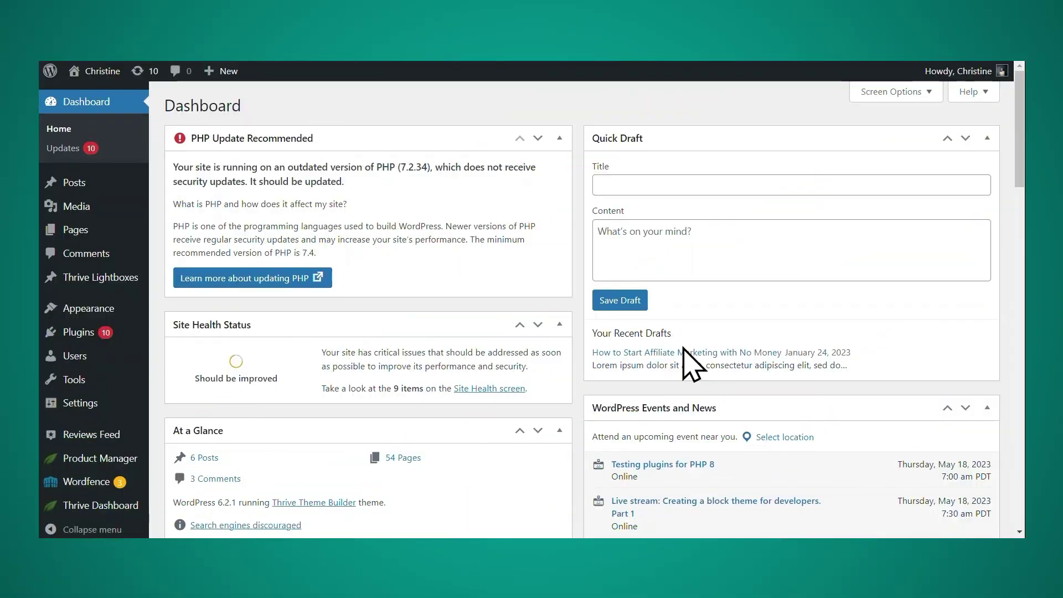
Open Thrive Dashboard and go to the Smart Site card's Smart Settings.
{"action": "mouse_move", "coordinate": [100, 513]}
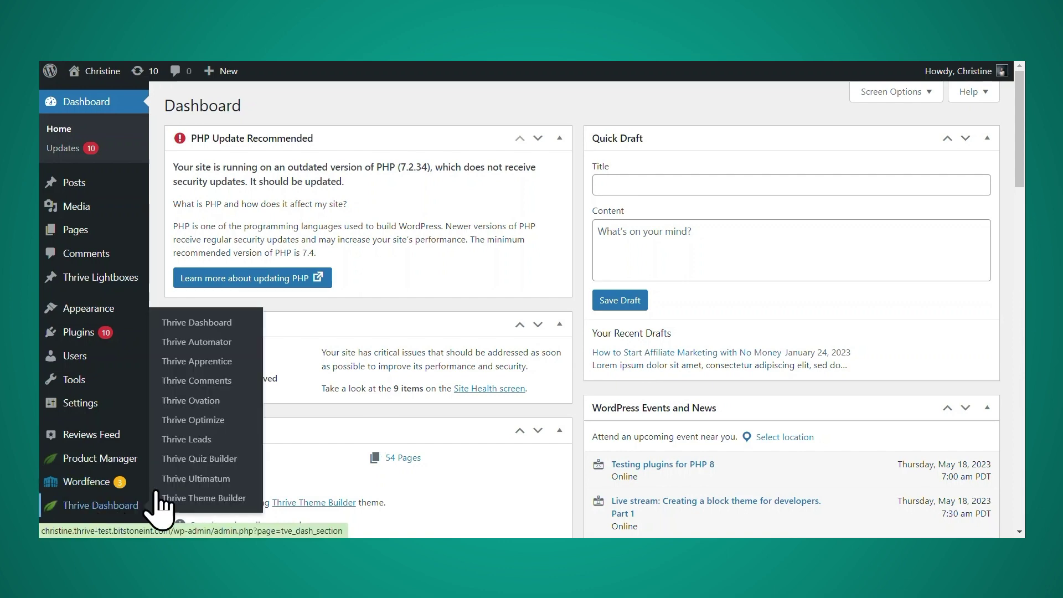
{"action": "left_click", "coordinate": [193, 324]}
{"action": "scroll", "coordinate": [966, 293], "scroll_direction": "down", "scroll_amount": 15}
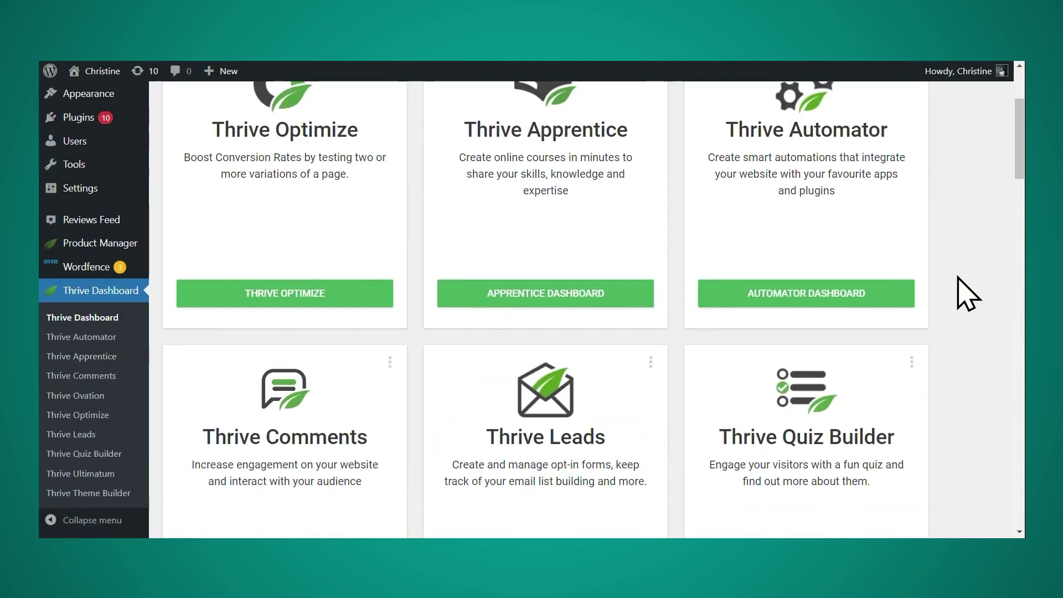
{"action": "scroll", "coordinate": [958, 276], "scroll_direction": "down", "scroll_amount": 8}
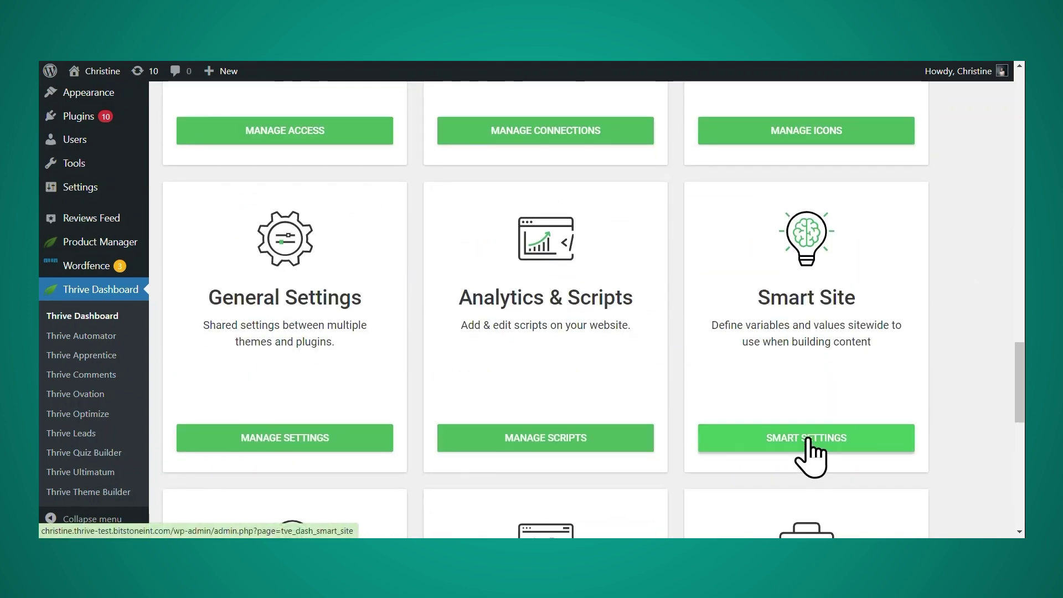
{"action": "left_click", "coordinate": [809, 440]}
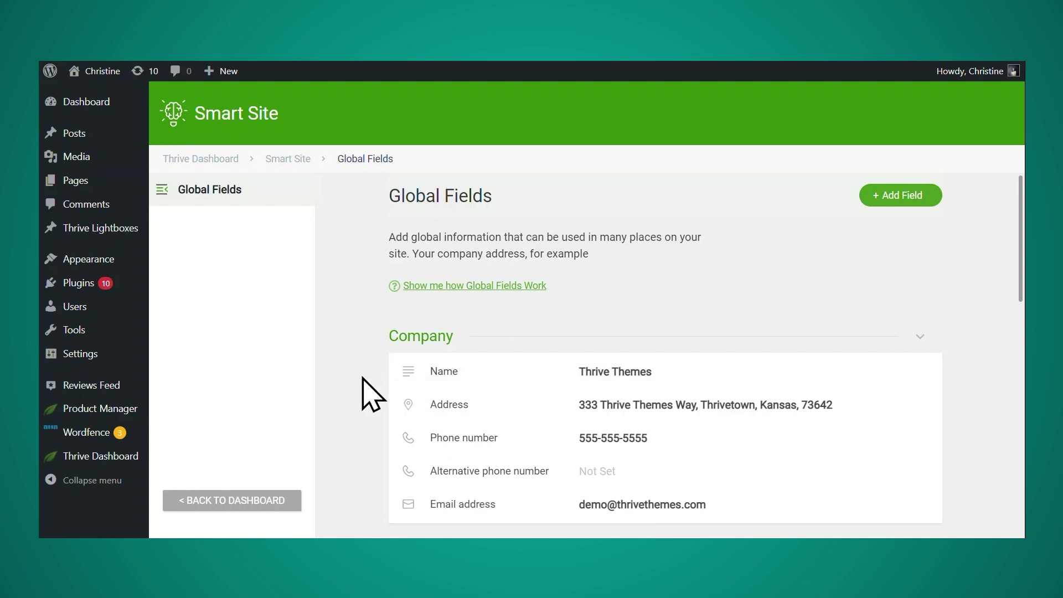
Inspect the Social section's Facebook page field, then cancel without changes.
{"action": "scroll", "coordinate": [363, 379], "scroll_direction": "down", "scroll_amount": 9}
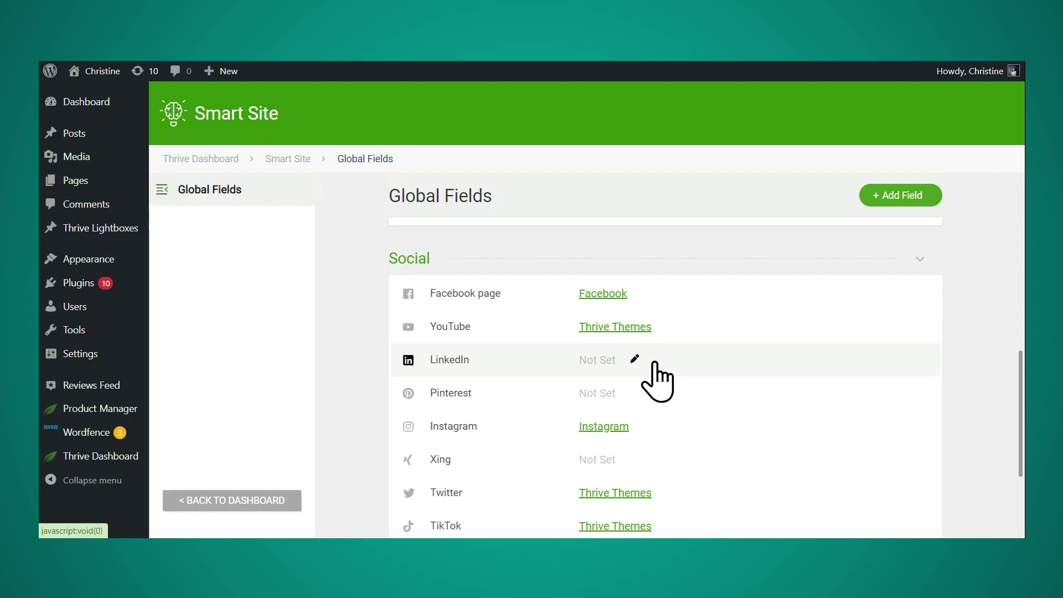
{"action": "left_click", "coordinate": [646, 293]}
{"action": "scroll", "coordinate": [648, 299], "scroll_direction": "down", "scroll_amount": 1}
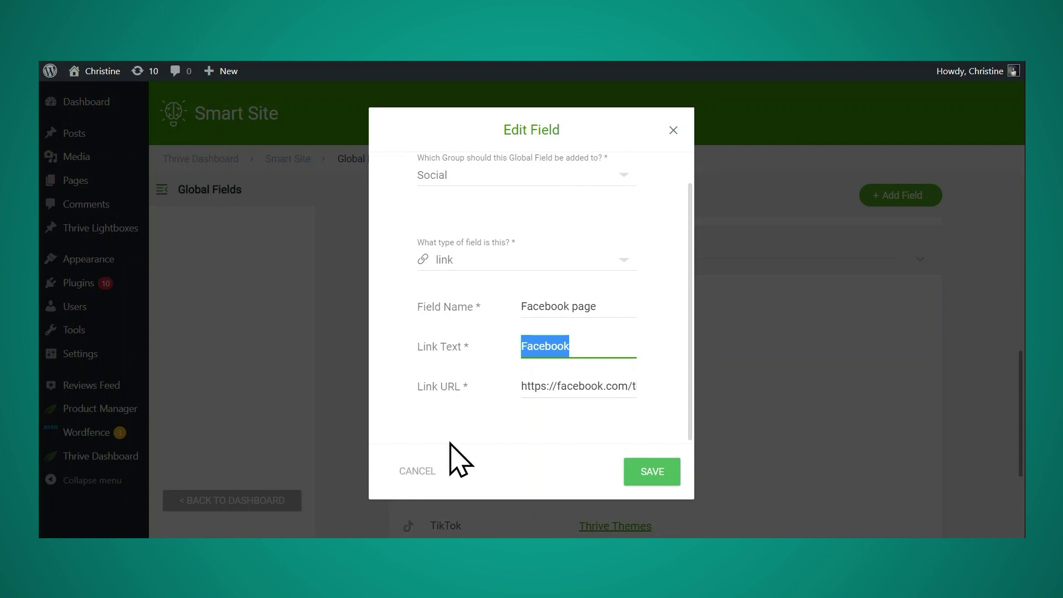
{"action": "left_click", "coordinate": [419, 475]}
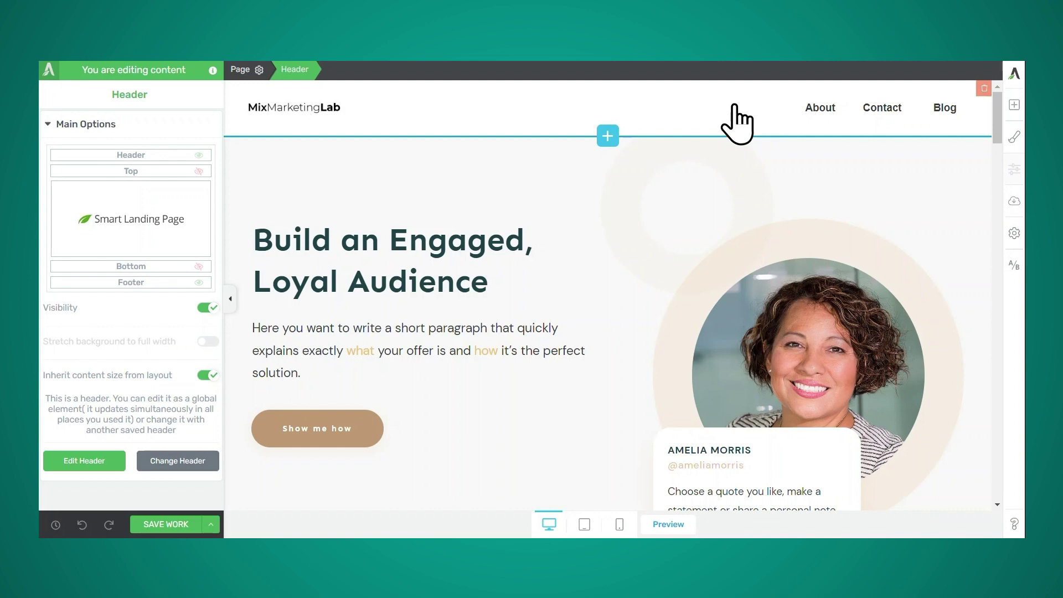
Search 'socia' and drag Social Follow beside the header's About, Contact, Blog menu.
{"action": "left_click", "coordinate": [87, 461]}
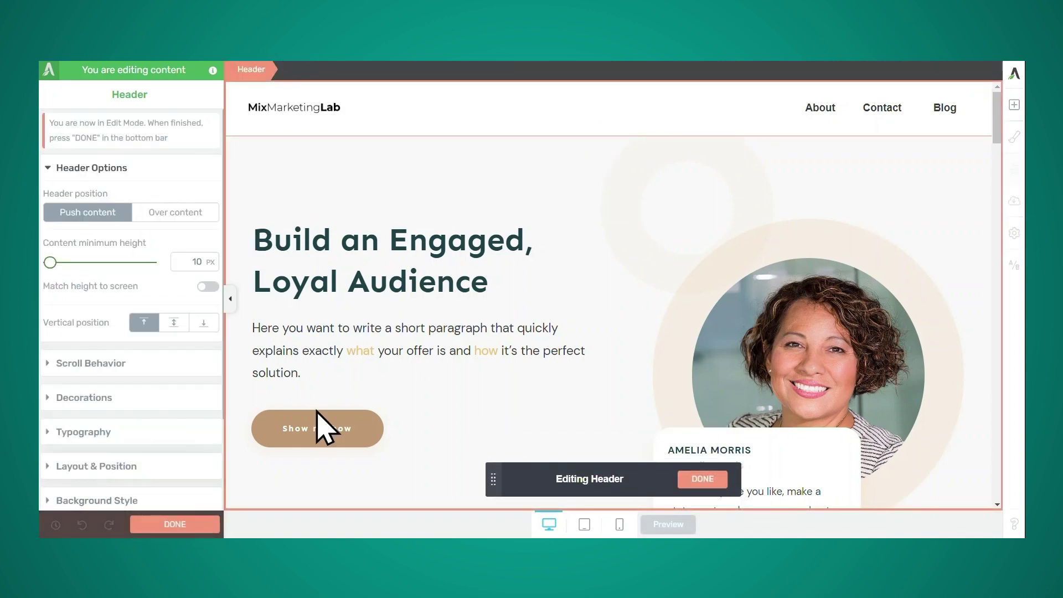
{"action": "left_click", "coordinate": [1015, 106]}
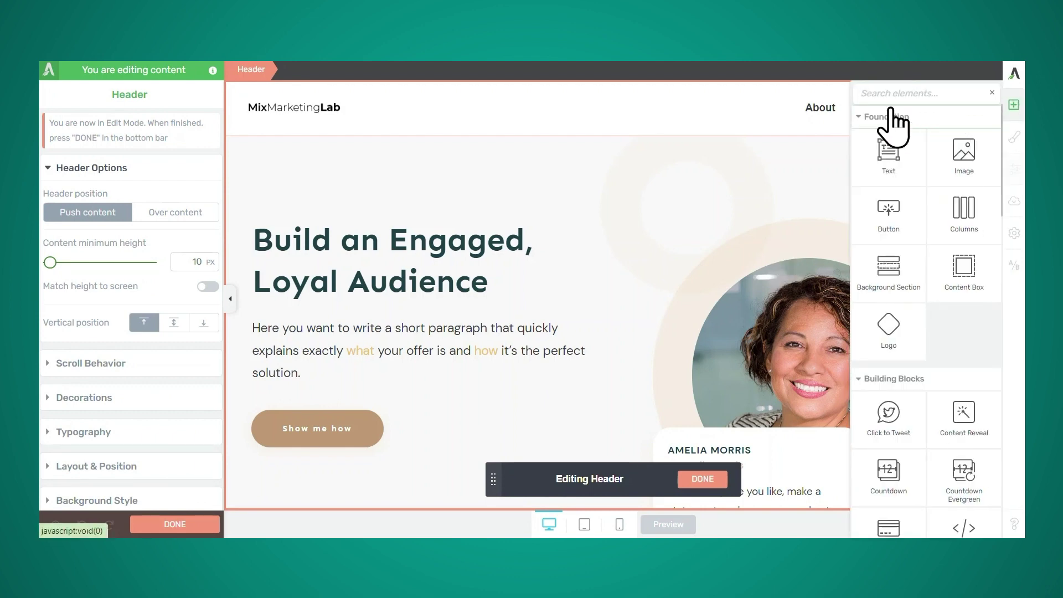
{"action": "type", "text": "socia"}
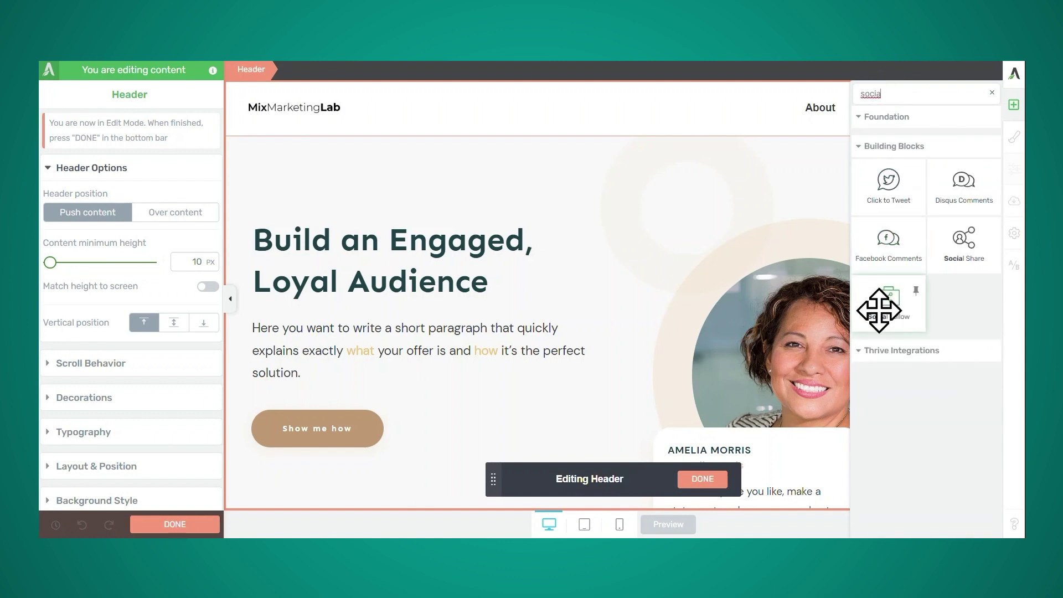
{"action": "left_click_drag", "start_coordinate": [879, 310], "coordinate": [962, 112]}
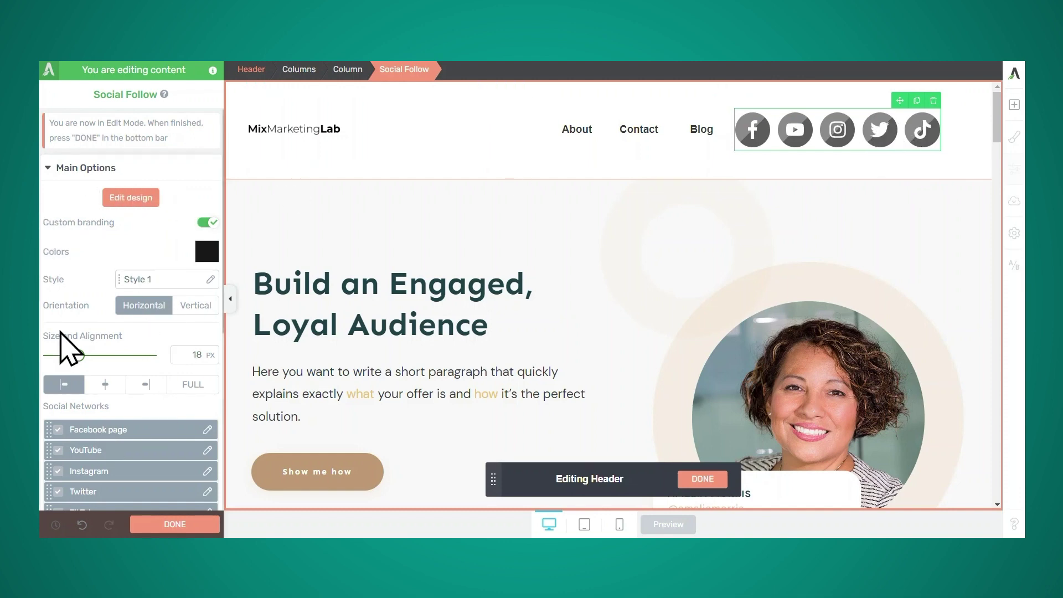
Resize the Social Follow icons from 18 to 11 px, widen their column, and right-align them.
{"action": "left_click_drag", "start_coordinate": [78, 359], "coordinate": [67, 359]}
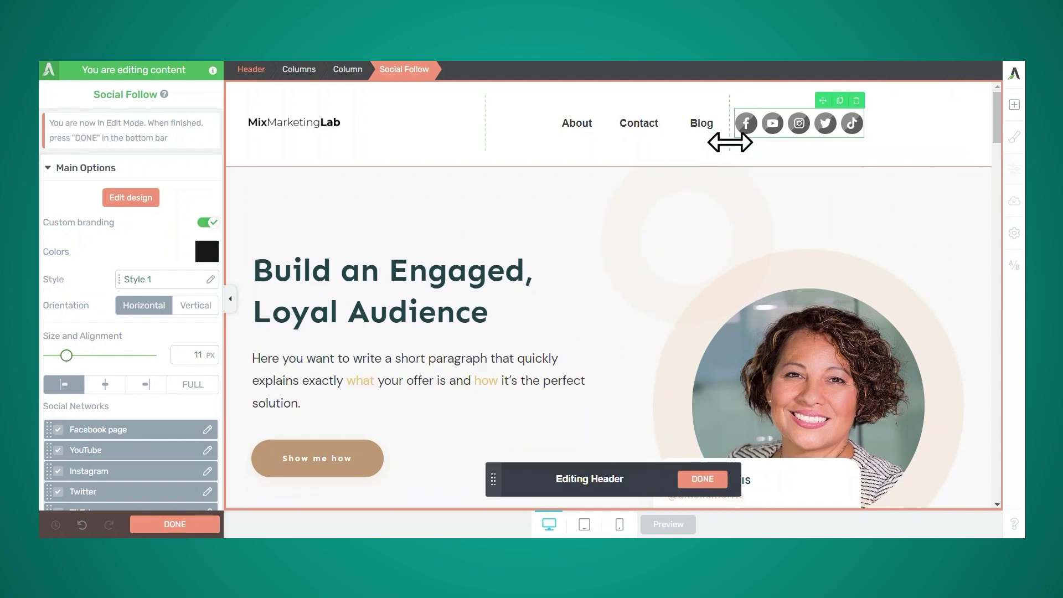
{"action": "left_click_drag", "start_coordinate": [731, 143], "coordinate": [810, 144]}
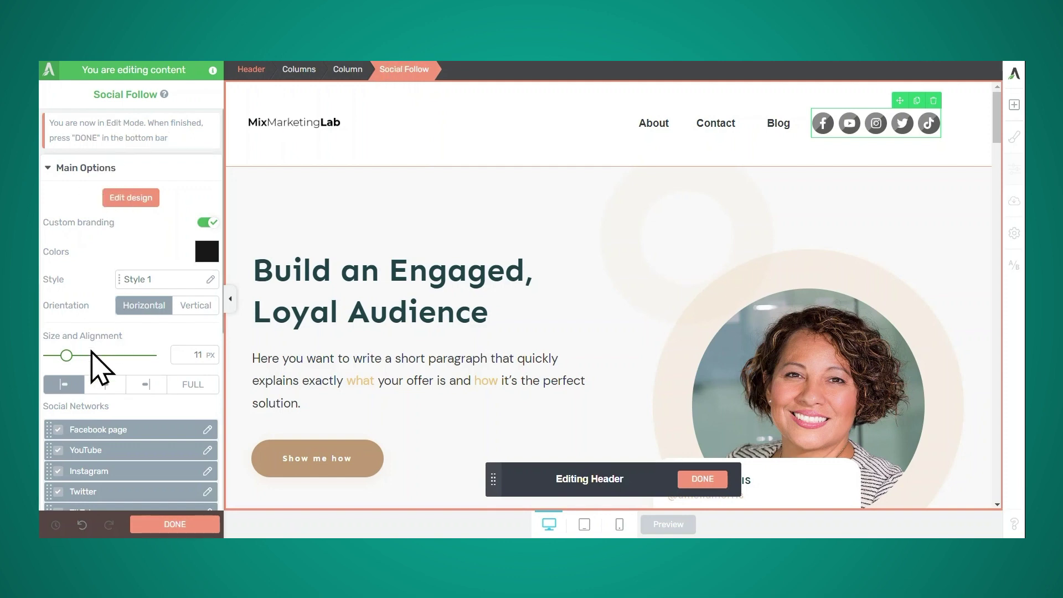
{"action": "left_click", "coordinate": [140, 391]}
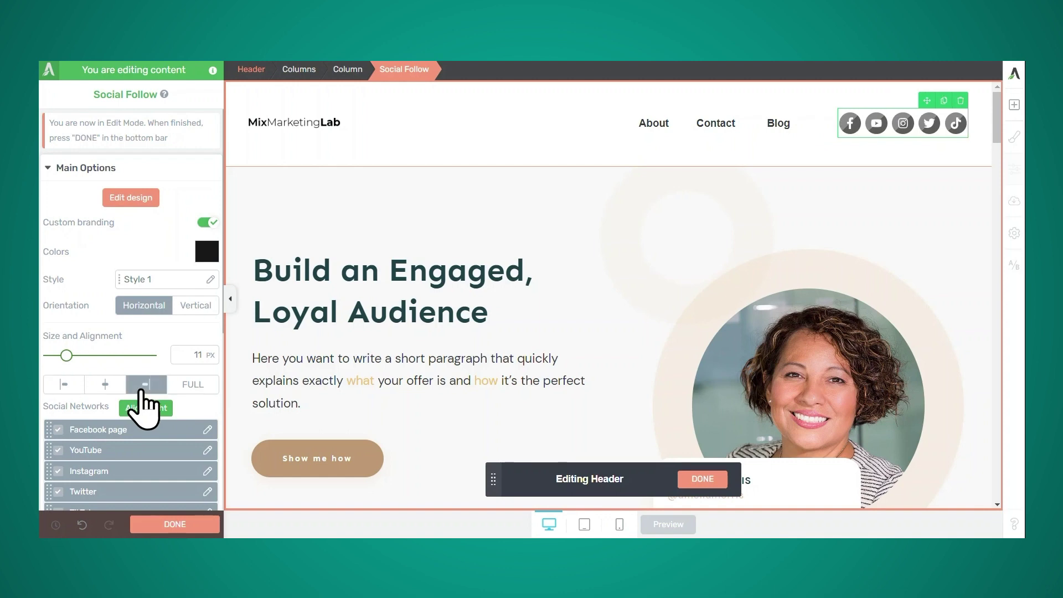
{"action": "left_click", "coordinate": [210, 279]}
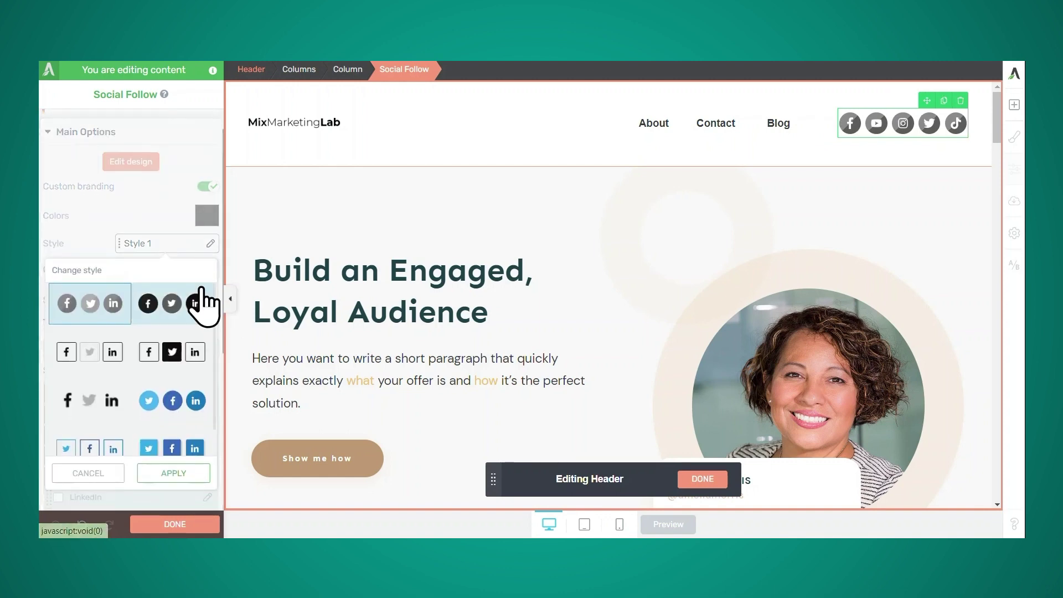
{"action": "left_click", "coordinate": [113, 474]}
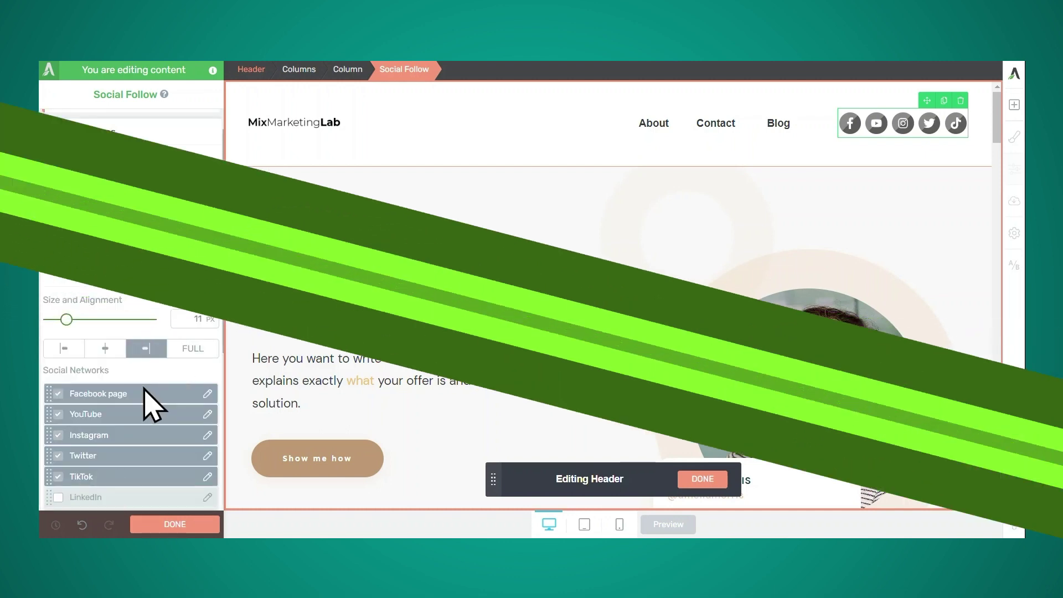